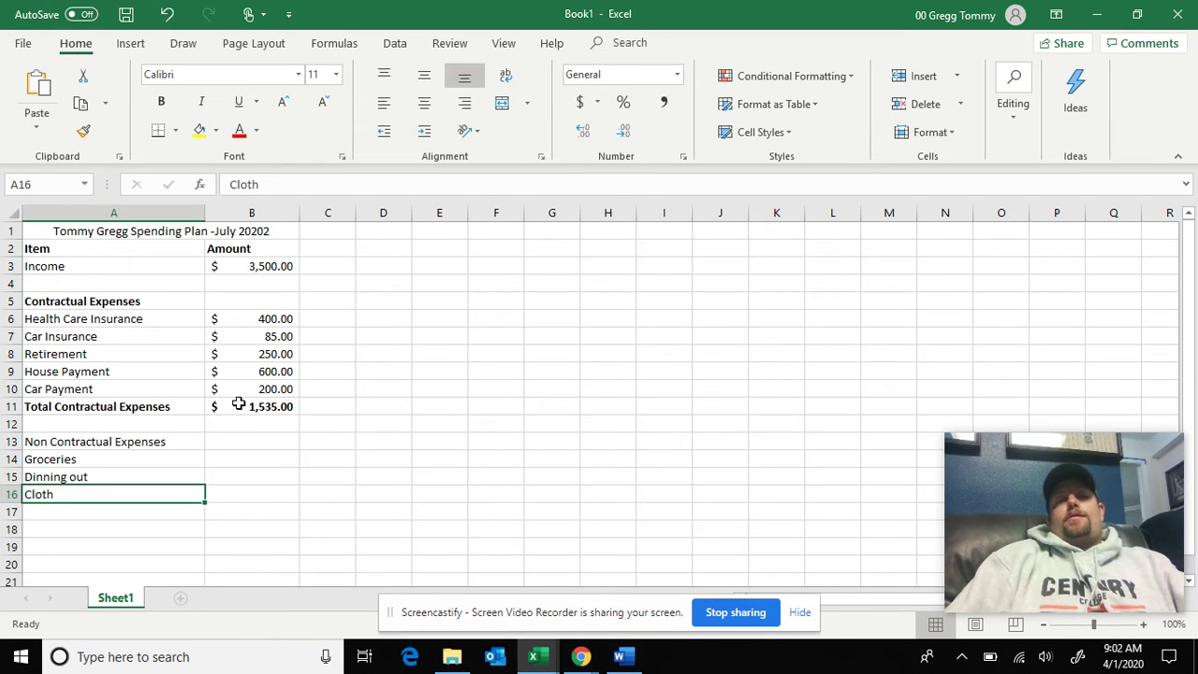
Step: Bold the Non Contractual Expenses heading in A13 and complete the label in A16 as Clothing
{"action": "left_click", "coordinate": [105, 442]}
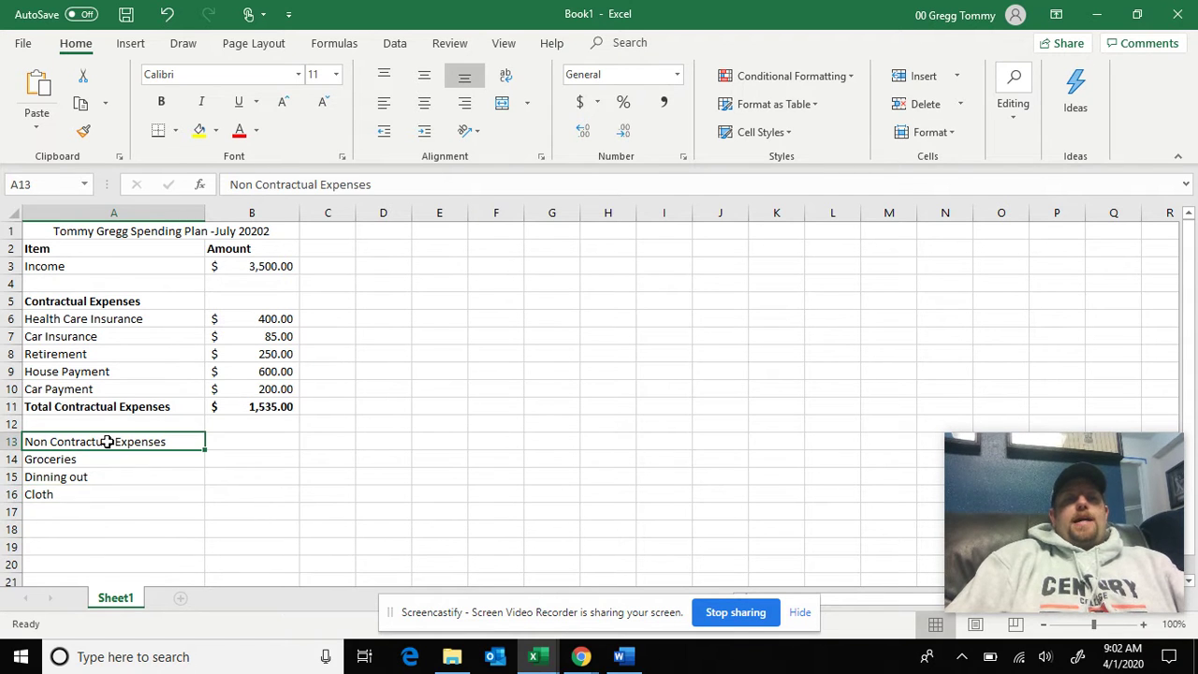
{"action": "left_click", "coordinate": [162, 101]}
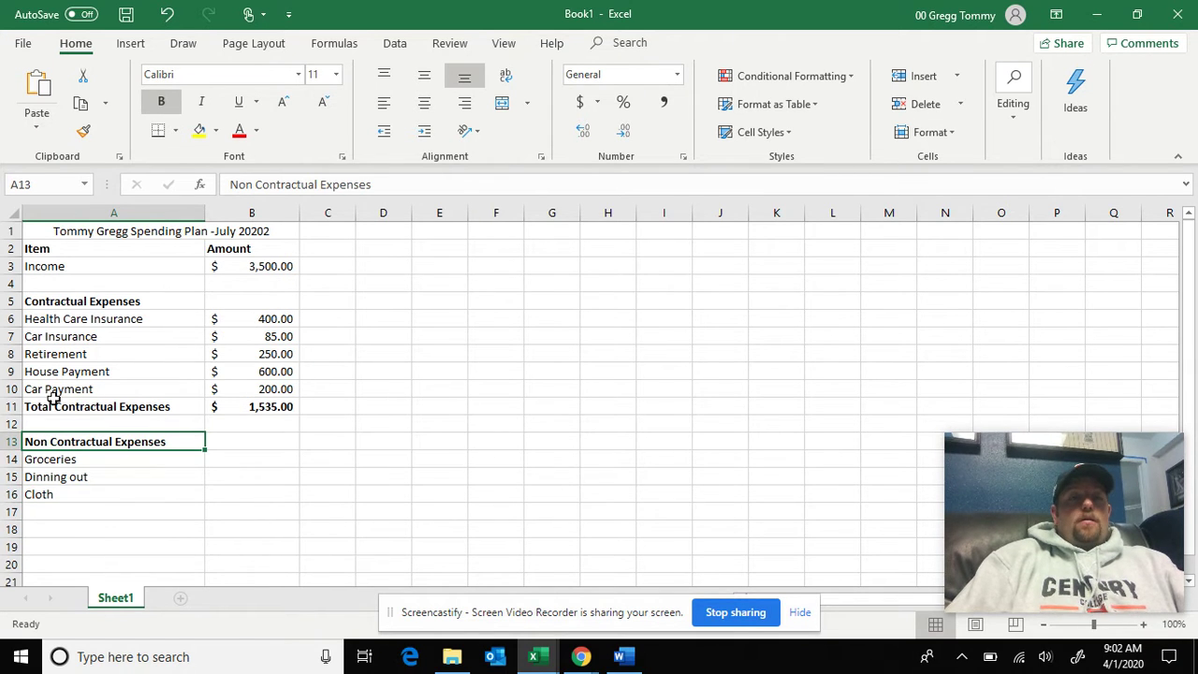
{"action": "double_click", "coordinate": [71, 494]}
{"action": "type", "text": "ing"}
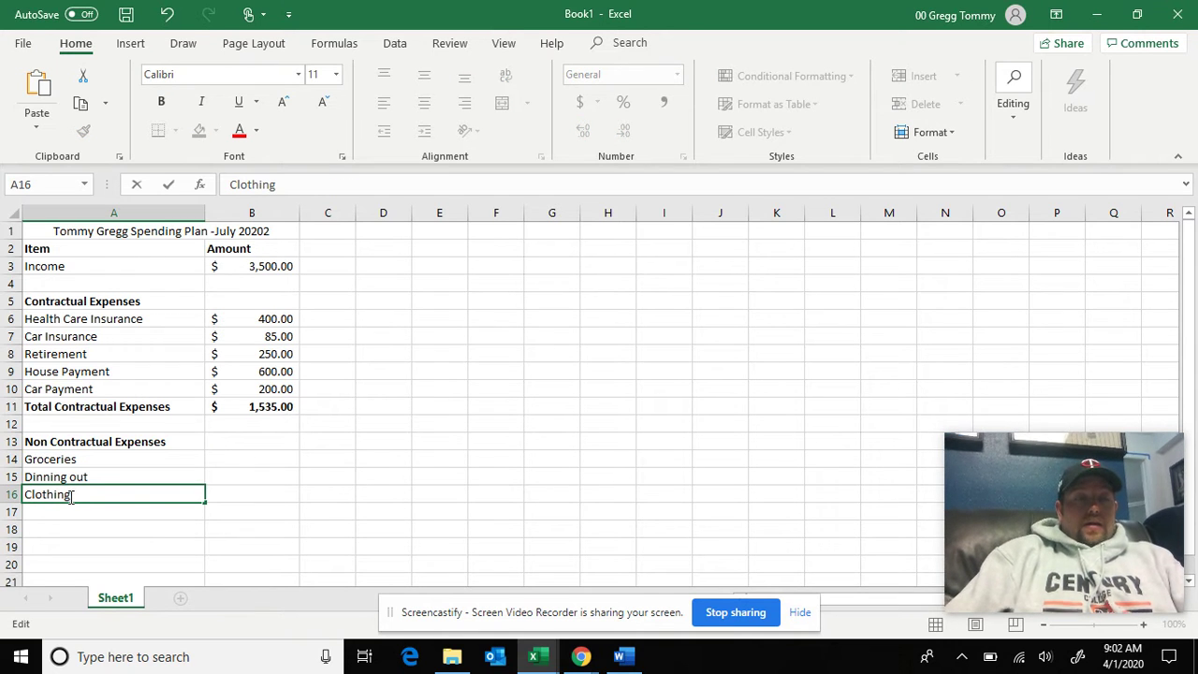
{"action": "key", "text": "Return"}
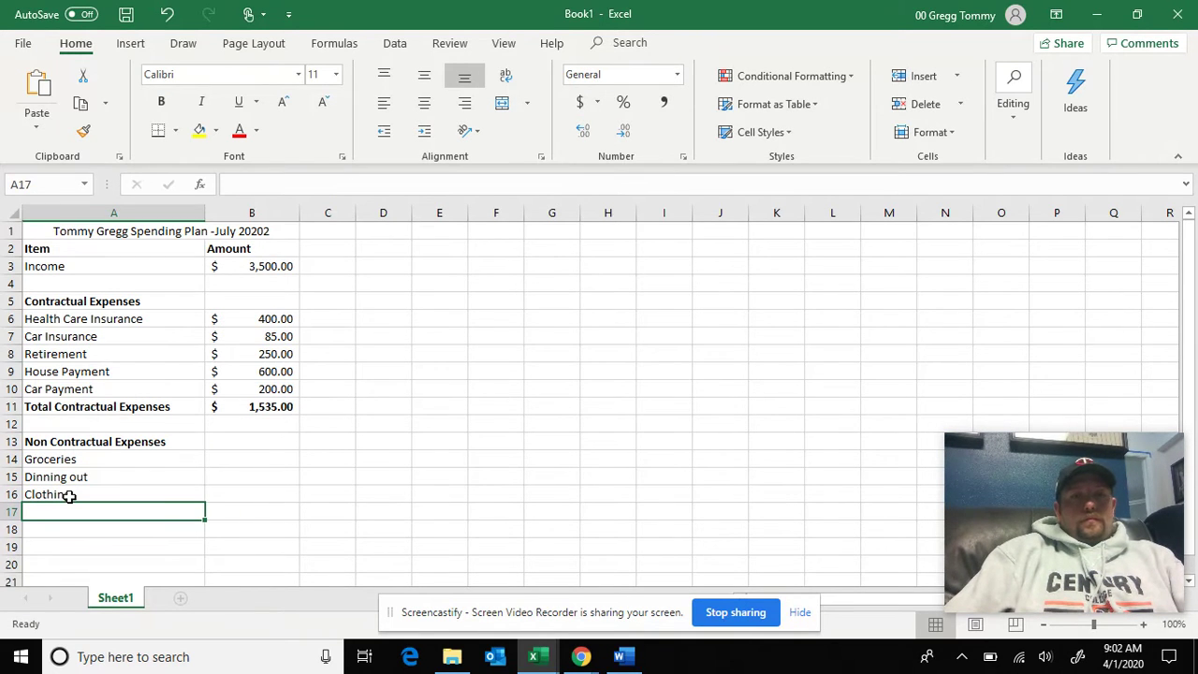
Step: Add a Cell Phone item in A17 below Clothing
{"action": "type", "text": "Cel"}
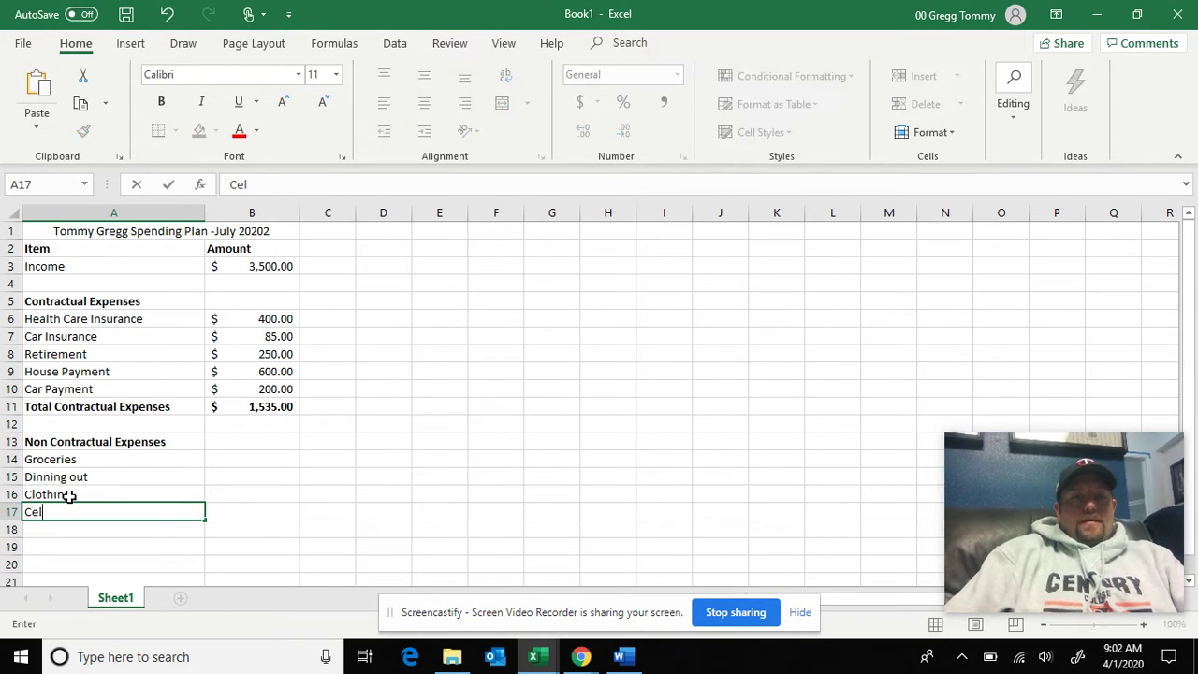
{"action": "type", "text": "l pho"}
{"action": "key", "text": "BackSpace"}
{"action": "key", "text": "BackSpace"}
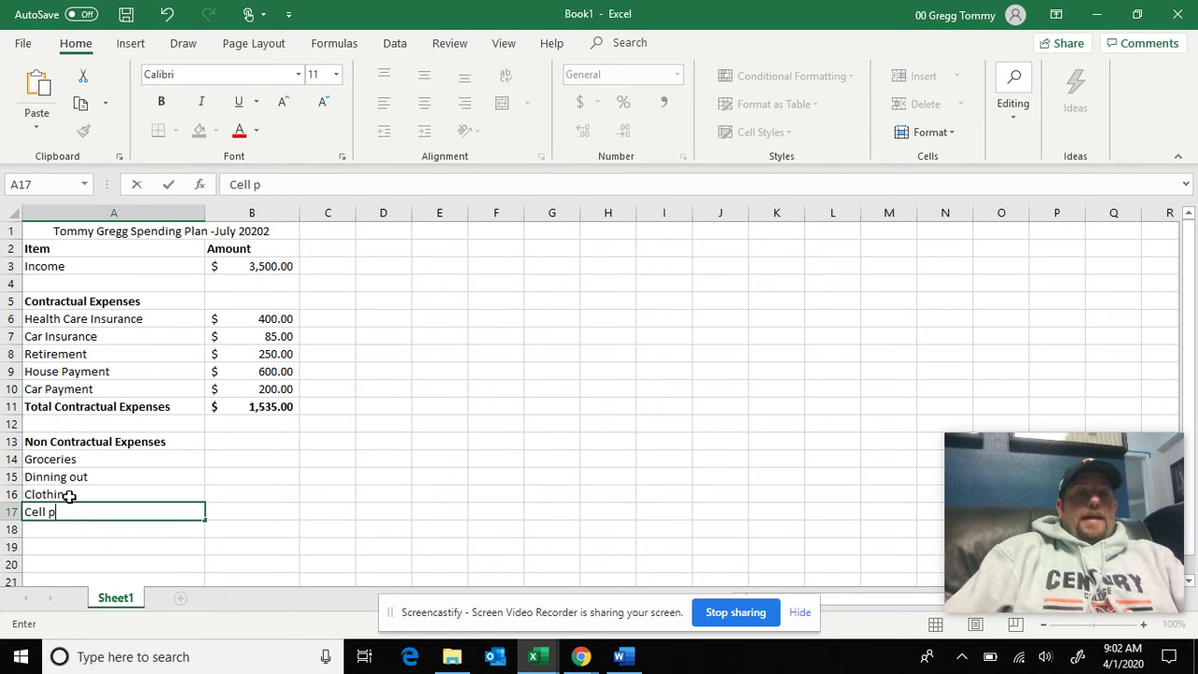
{"action": "key", "text": "BackSpace"}
{"action": "type", "text": "Phone"}
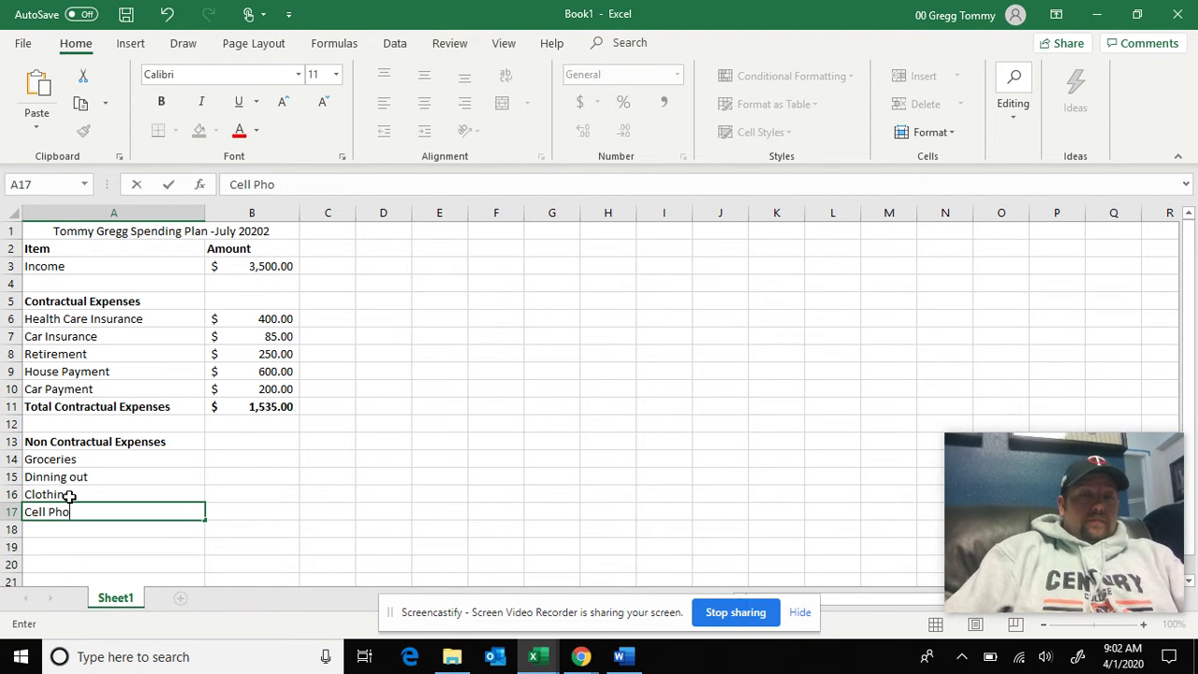
Step: Enter the amounts 150 for Groceries, 75 for Dinning out and 50 for Clothing in B14 to B16
{"action": "left_click", "coordinate": [262, 459]}
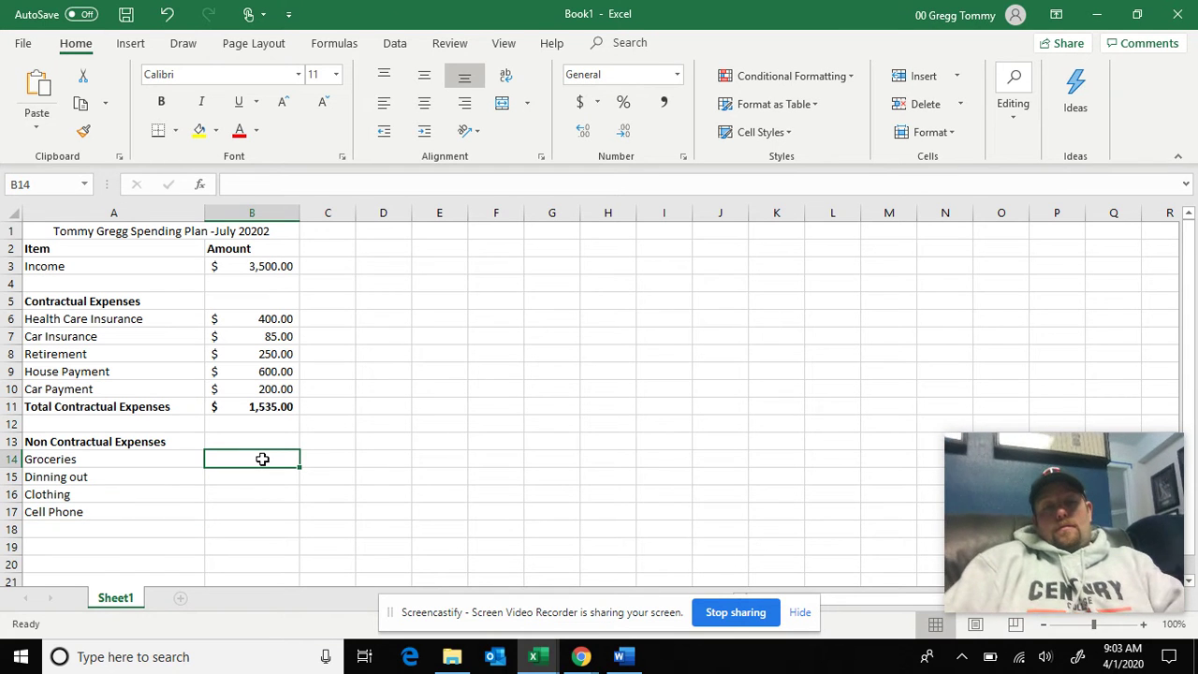
{"action": "type", "text": "150"}
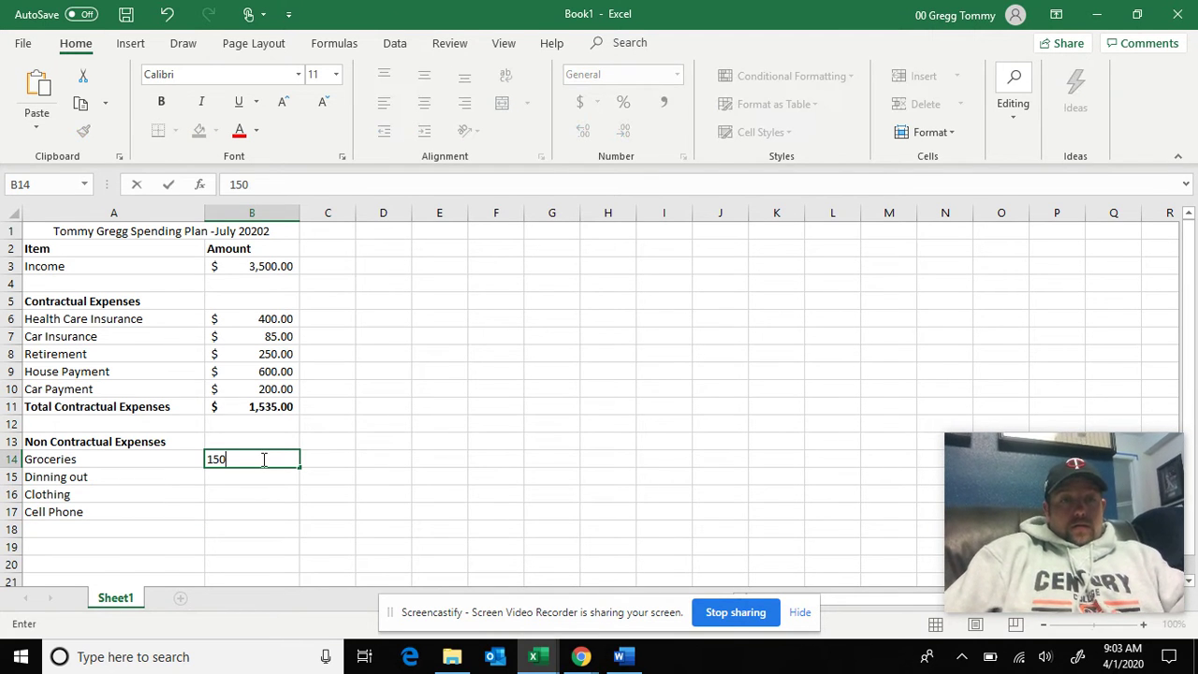
{"action": "key", "text": "Return"}
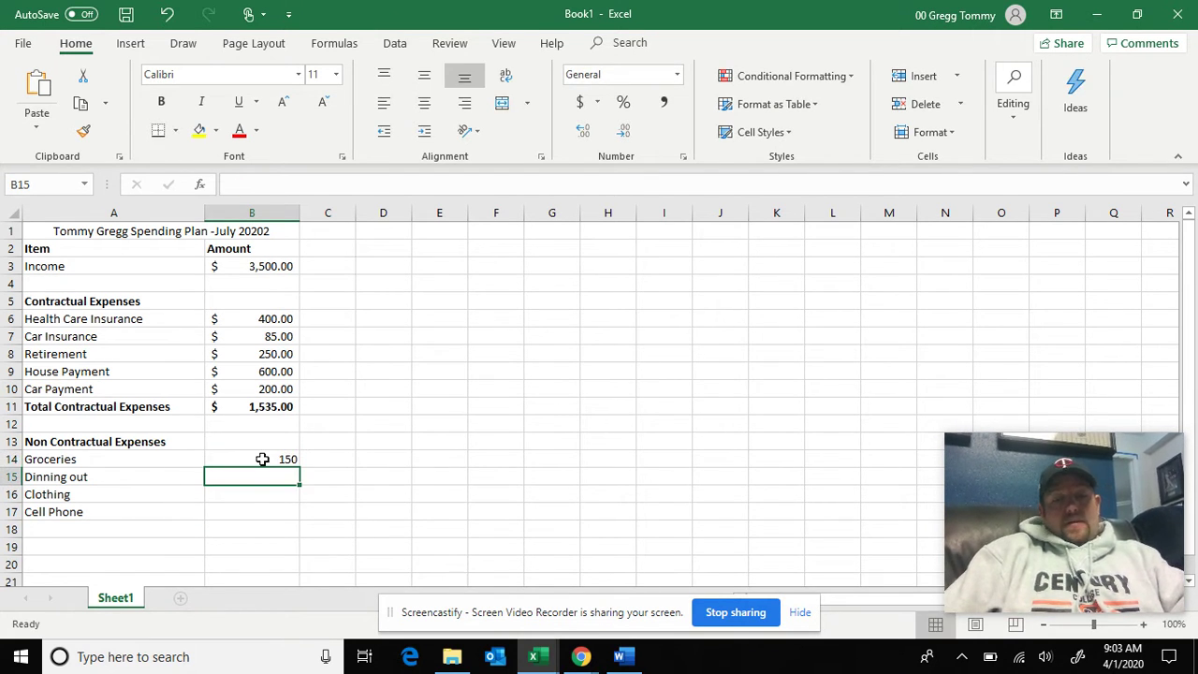
{"action": "type", "text": "75"}
{"action": "key", "text": "Return"}
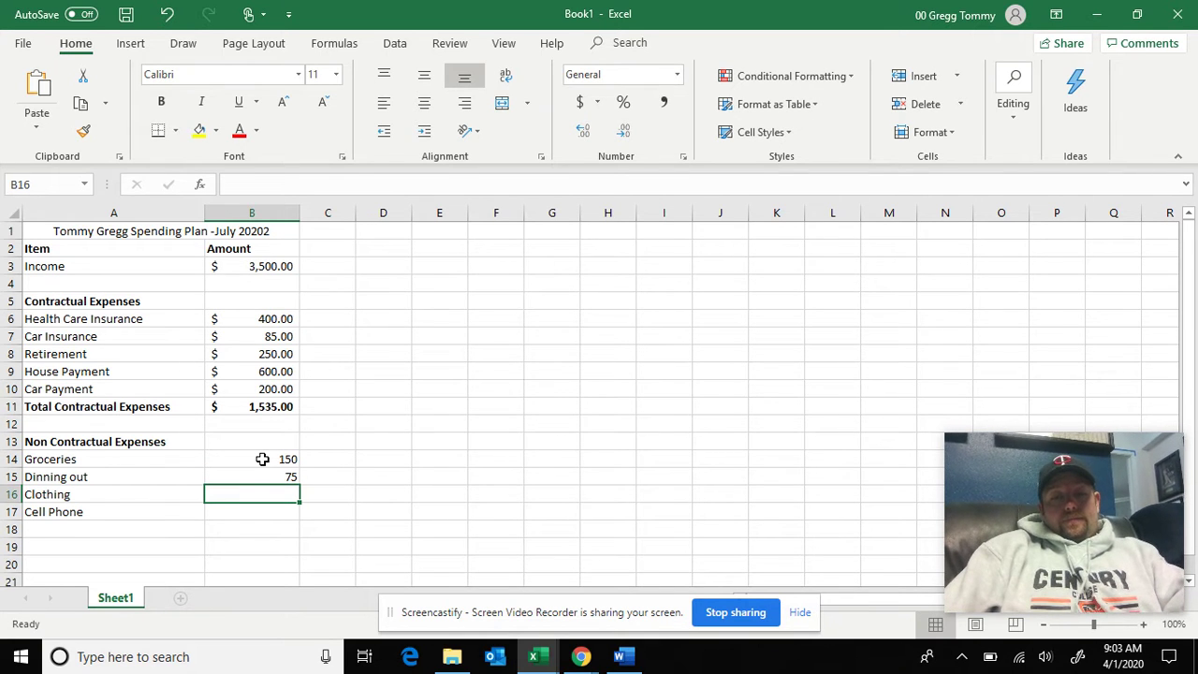
{"action": "type", "text": "50"}
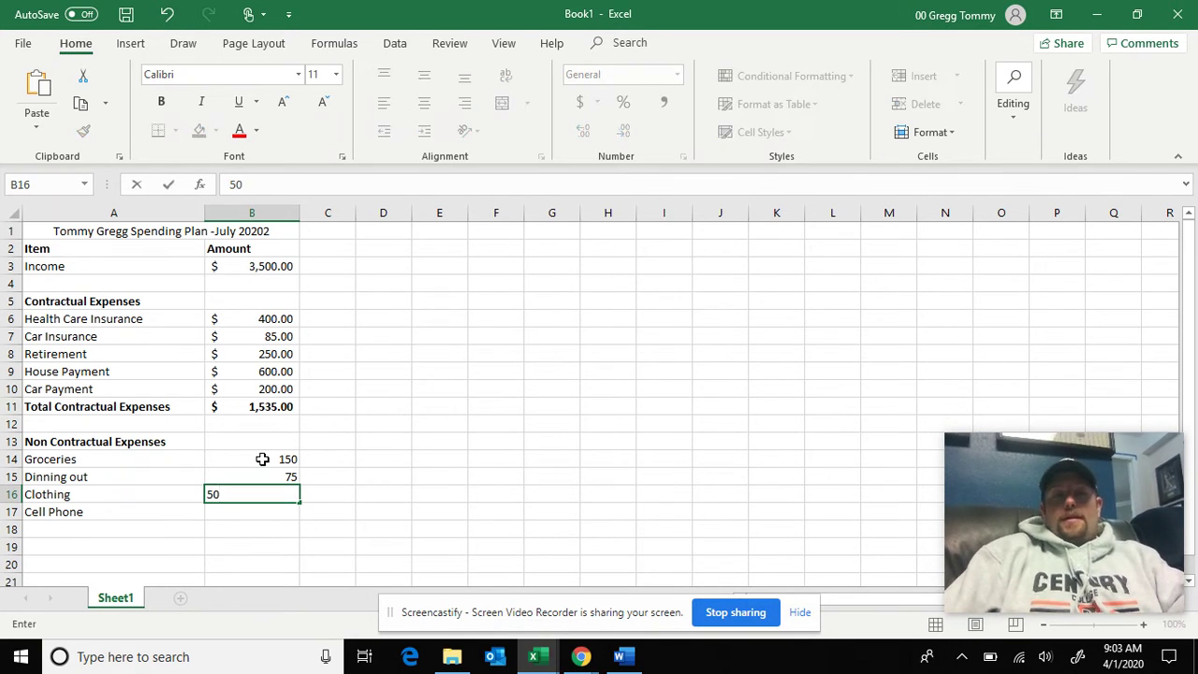
{"action": "key", "text": "Return"}
Step: Set the Cell Phone amount in B17 to 100
{"action": "type", "text": "199"}
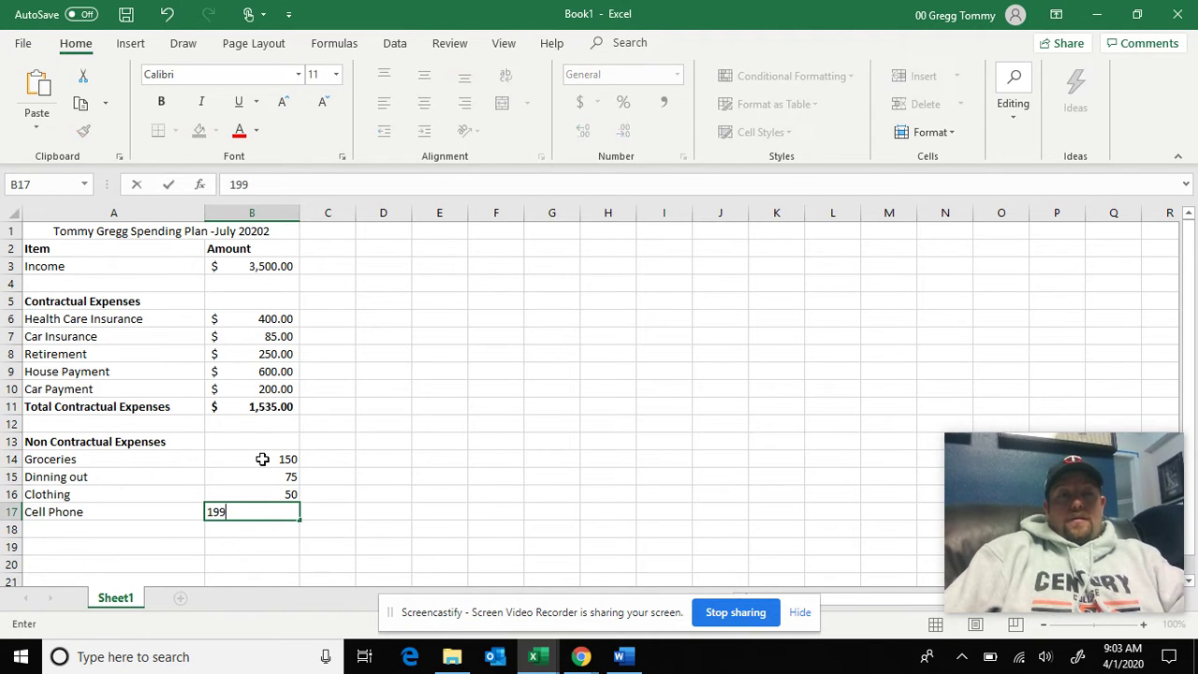
{"action": "key", "text": "Return"}
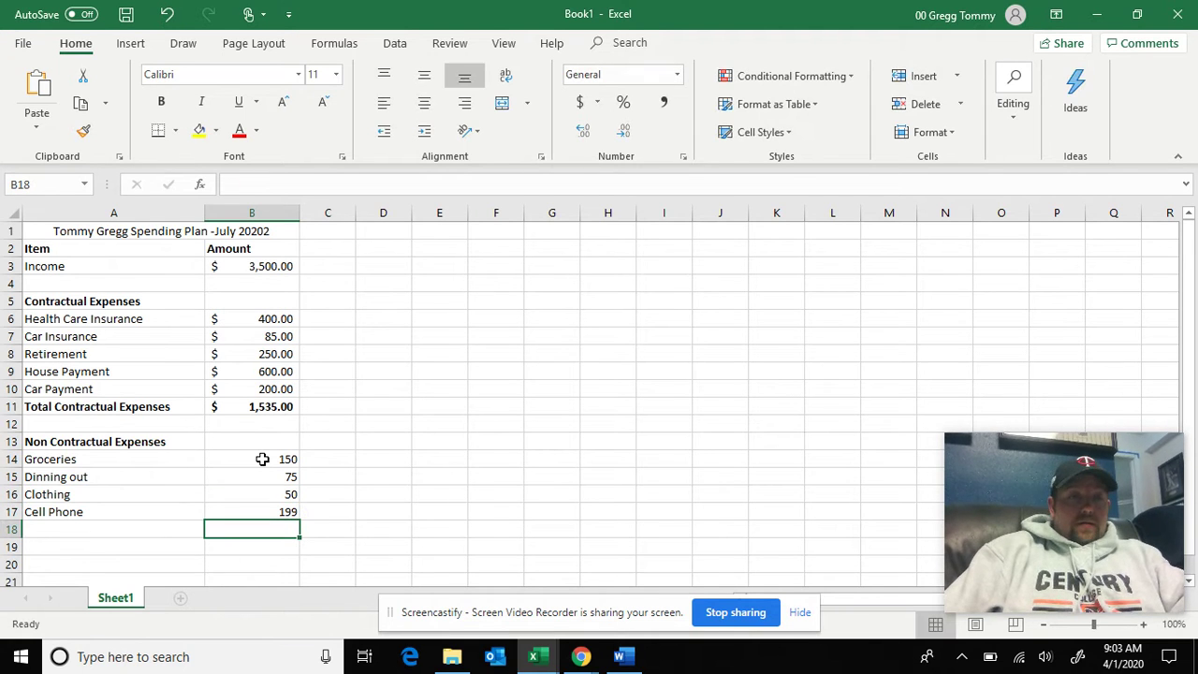
{"action": "left_click", "coordinate": [266, 512]}
{"action": "type", "text": "100"}
{"action": "key", "text": "Return"}
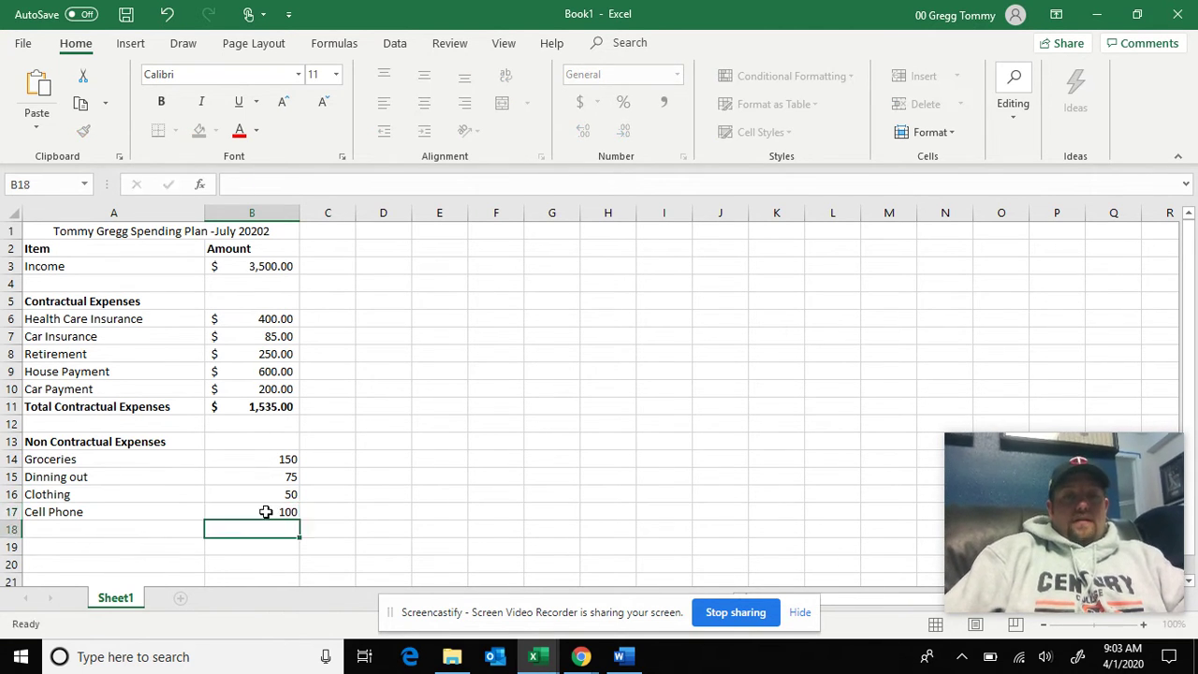
Step: Add a Personal Savings item in A18 with an amount of 100 in B18
{"action": "left_click", "coordinate": [155, 539]}
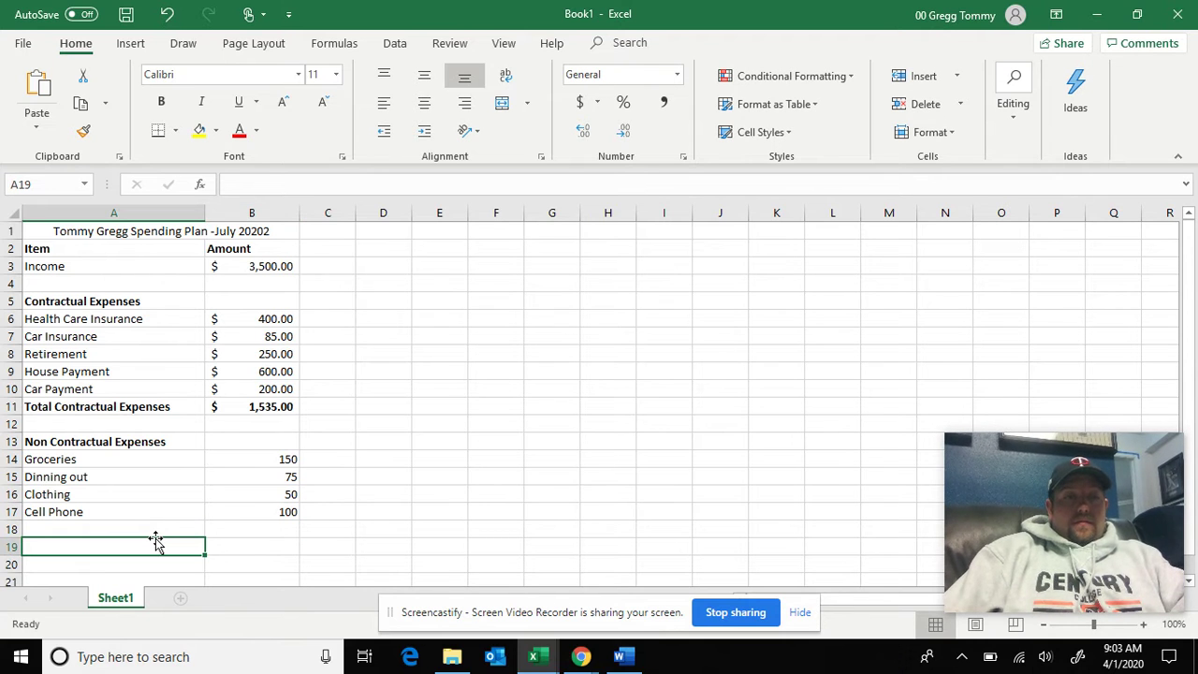
{"action": "left_click", "coordinate": [157, 527]}
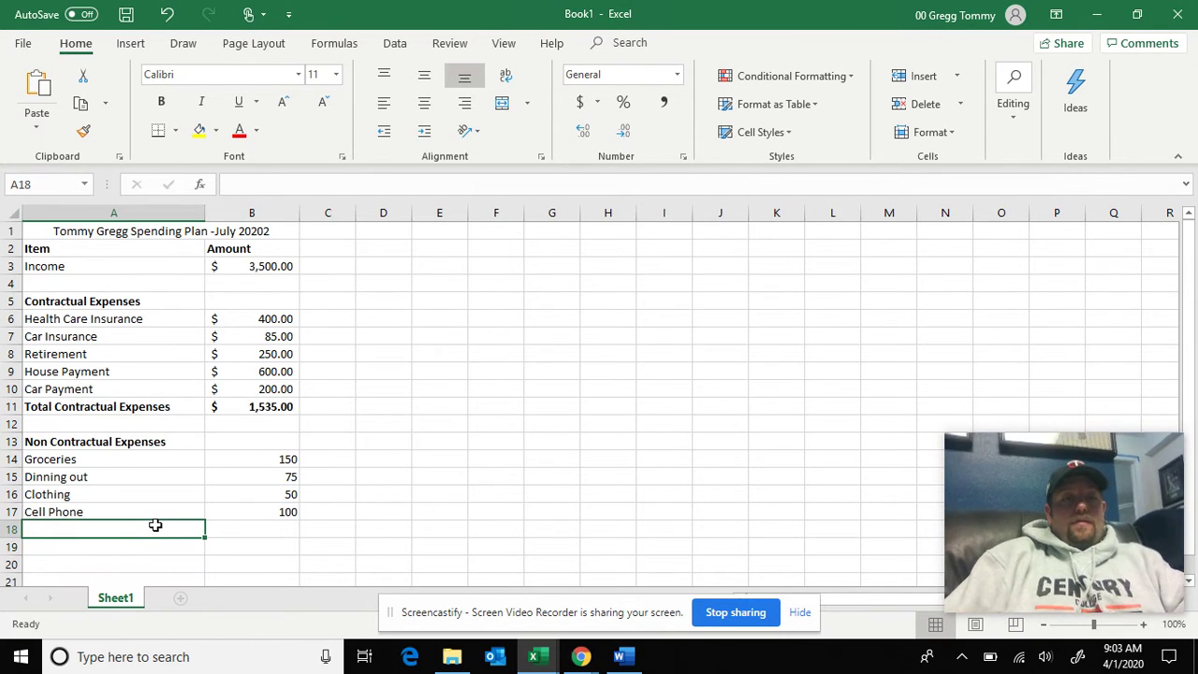
{"action": "type", "text": "Personal Savings"}
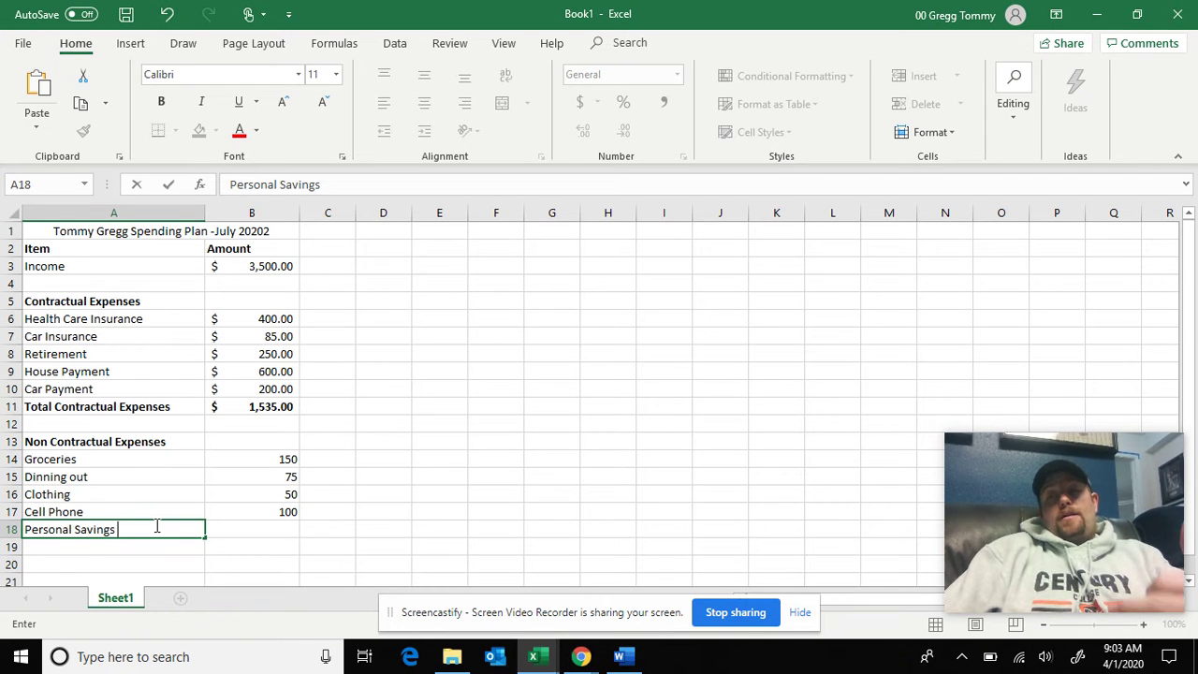
{"action": "left_click", "coordinate": [260, 534]}
{"action": "type", "text": "100"}
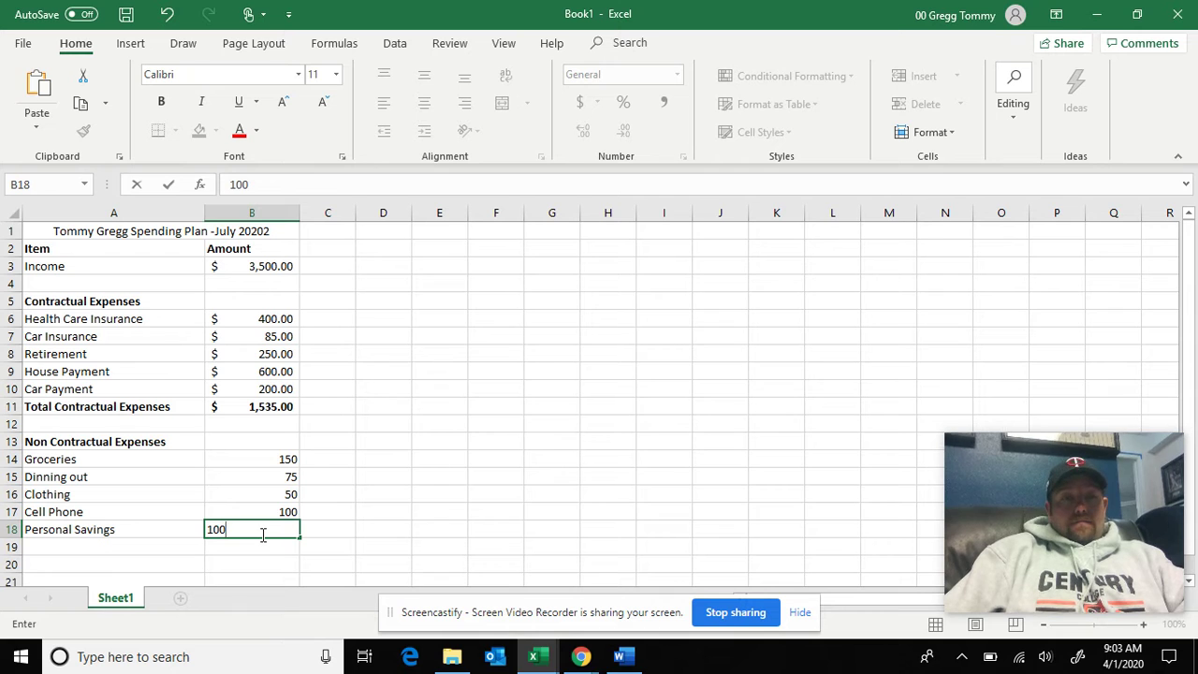
{"action": "key", "text": "Return"}
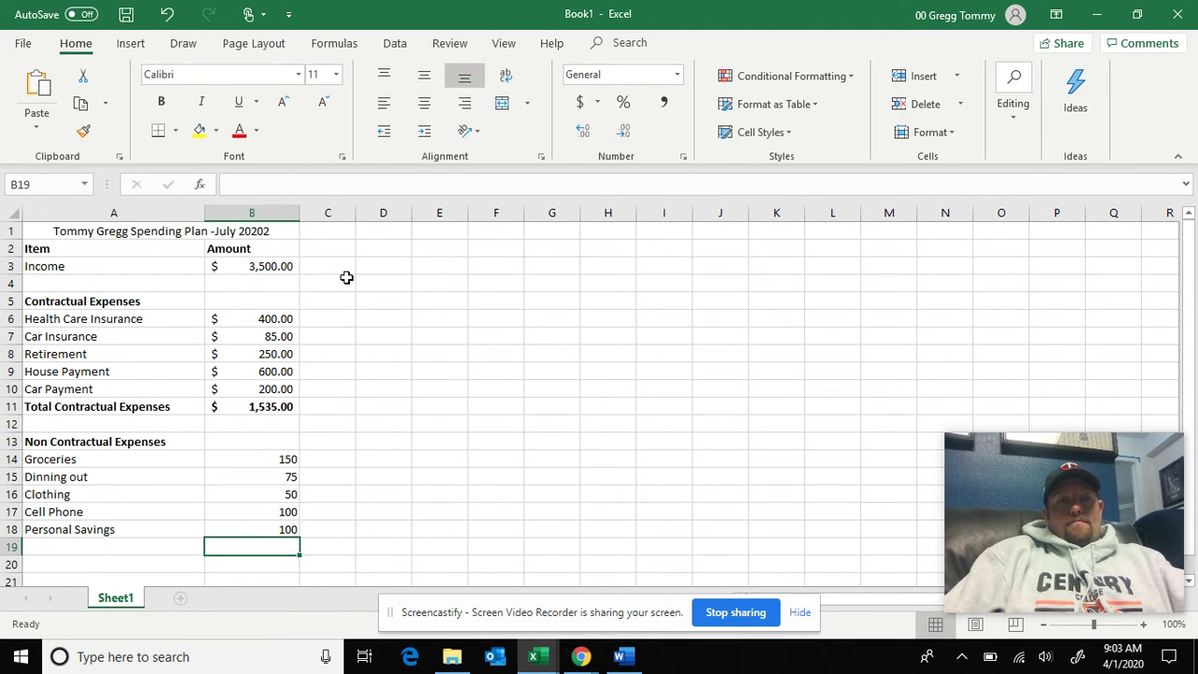
Step: Calculate the income left after total contractual expenses in D3 with the formula =B3-B11
{"action": "left_click", "coordinate": [390, 279]}
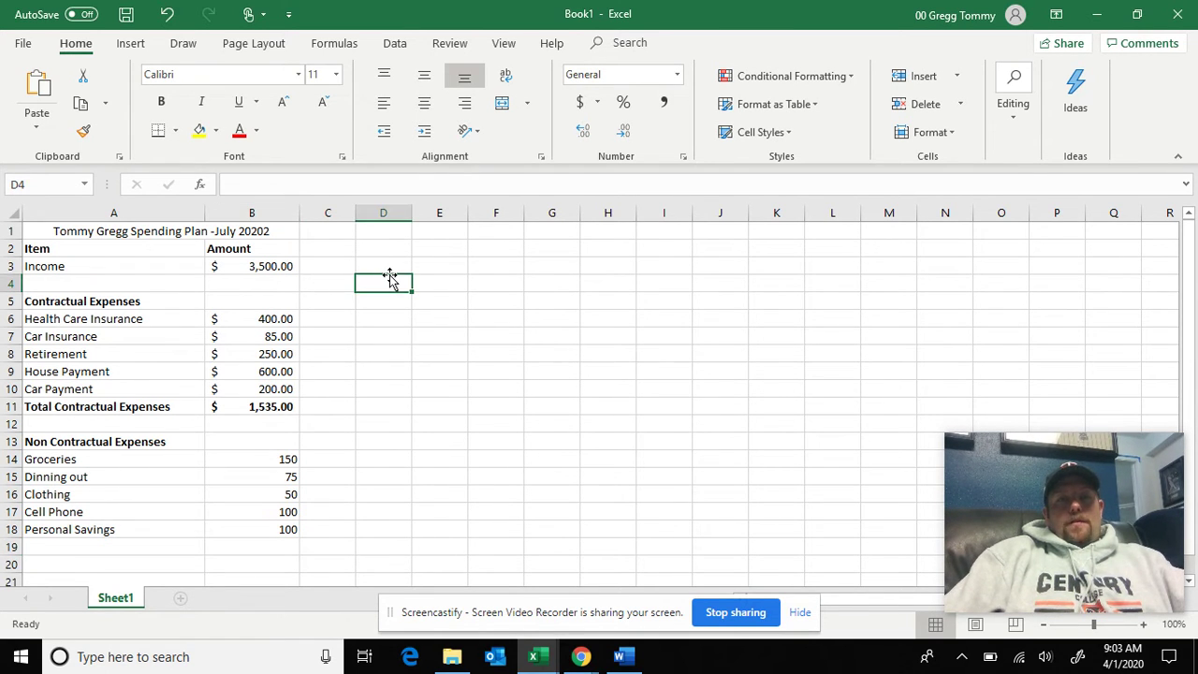
{"action": "left_click", "coordinate": [265, 264]}
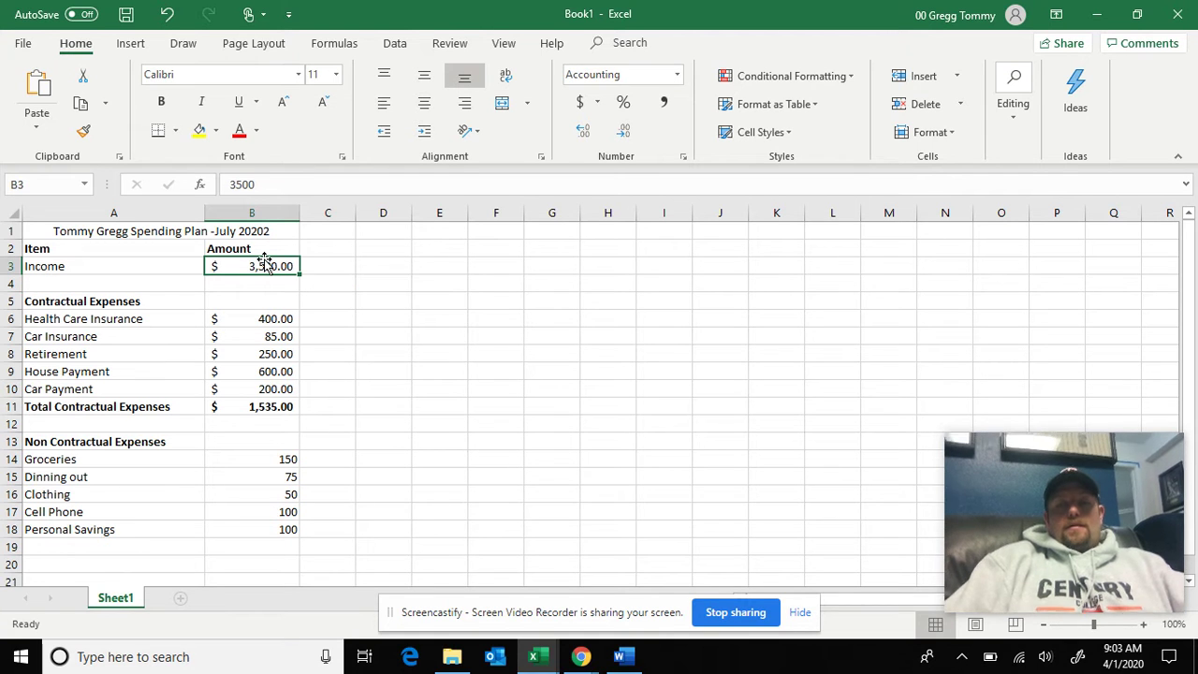
{"action": "left_click", "coordinate": [365, 264]}
{"action": "type", "text": "="}
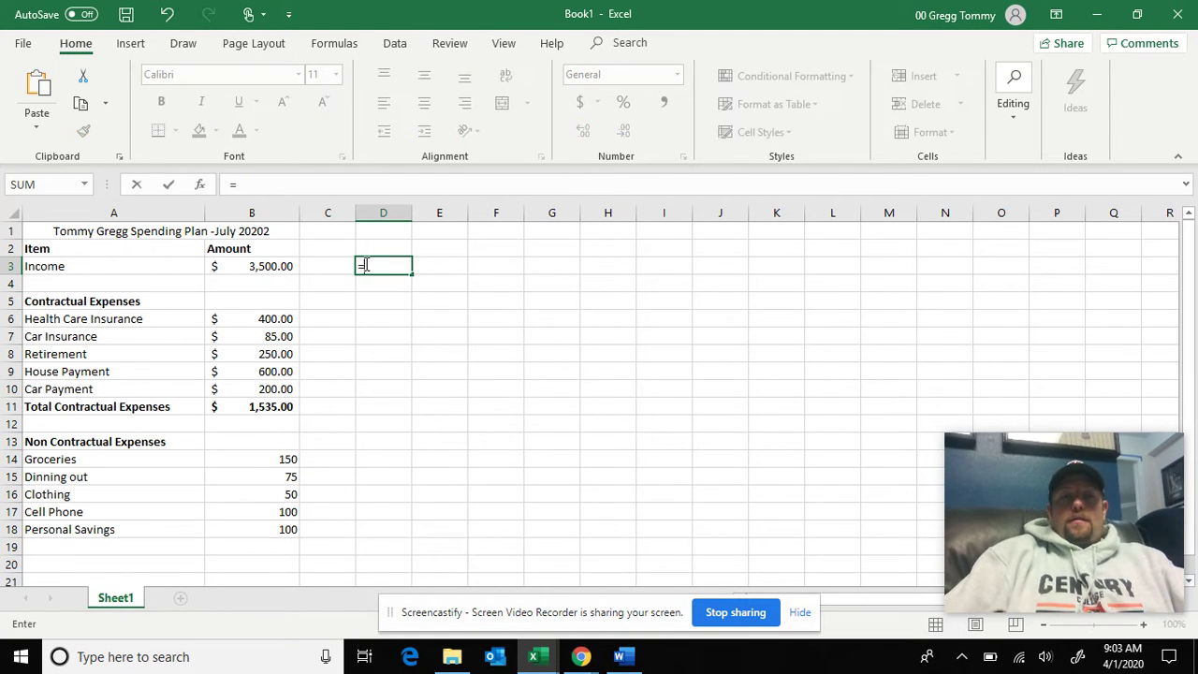
{"action": "left_click", "coordinate": [253, 265]}
{"action": "type", "text": "-"}
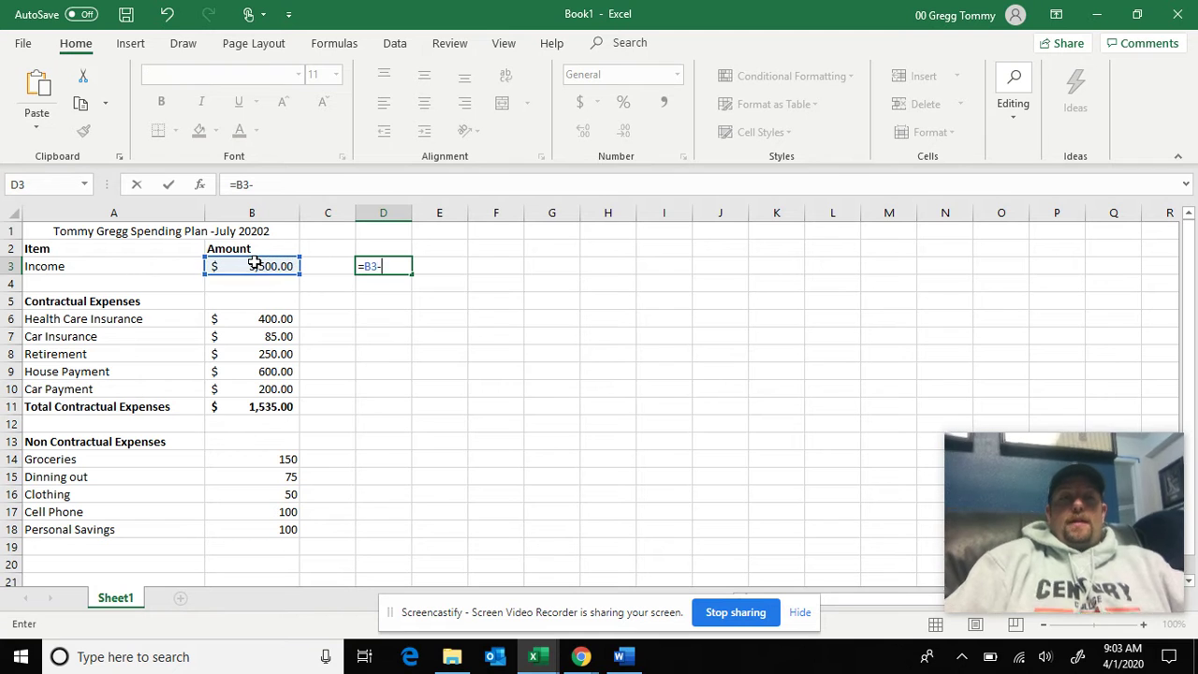
{"action": "left_click", "coordinate": [267, 407]}
{"action": "key", "text": "Return"}
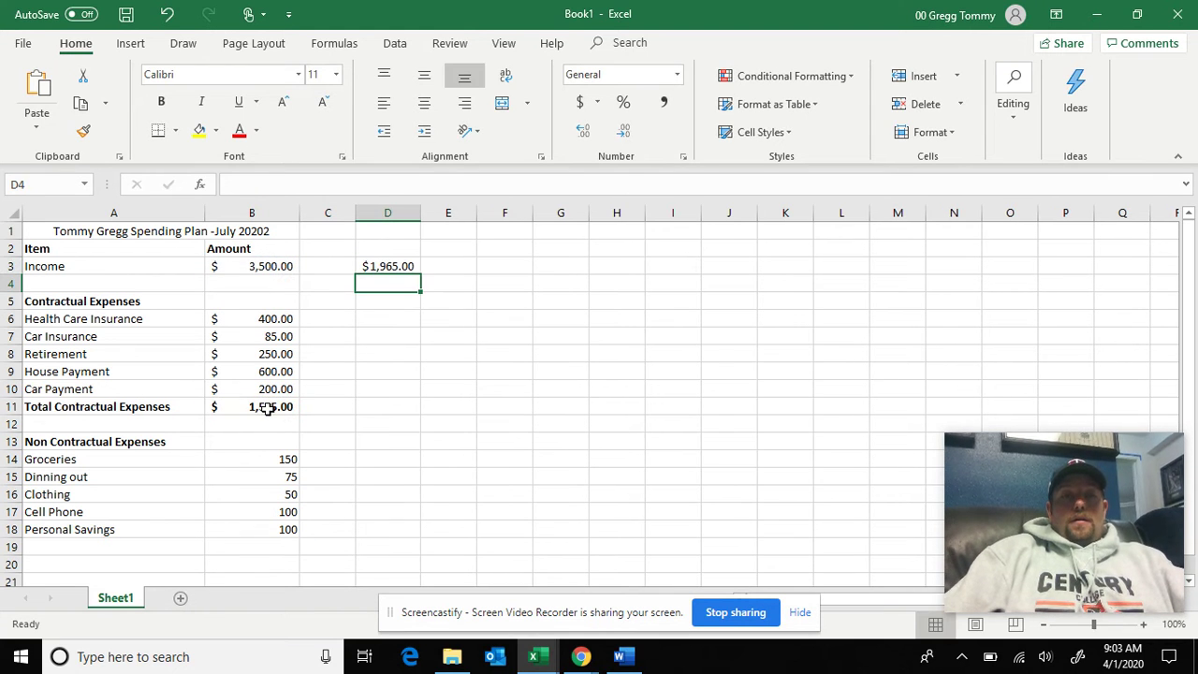
Step: Label A19 as Total Non Contractual Expenses
{"action": "left_click", "coordinate": [79, 548]}
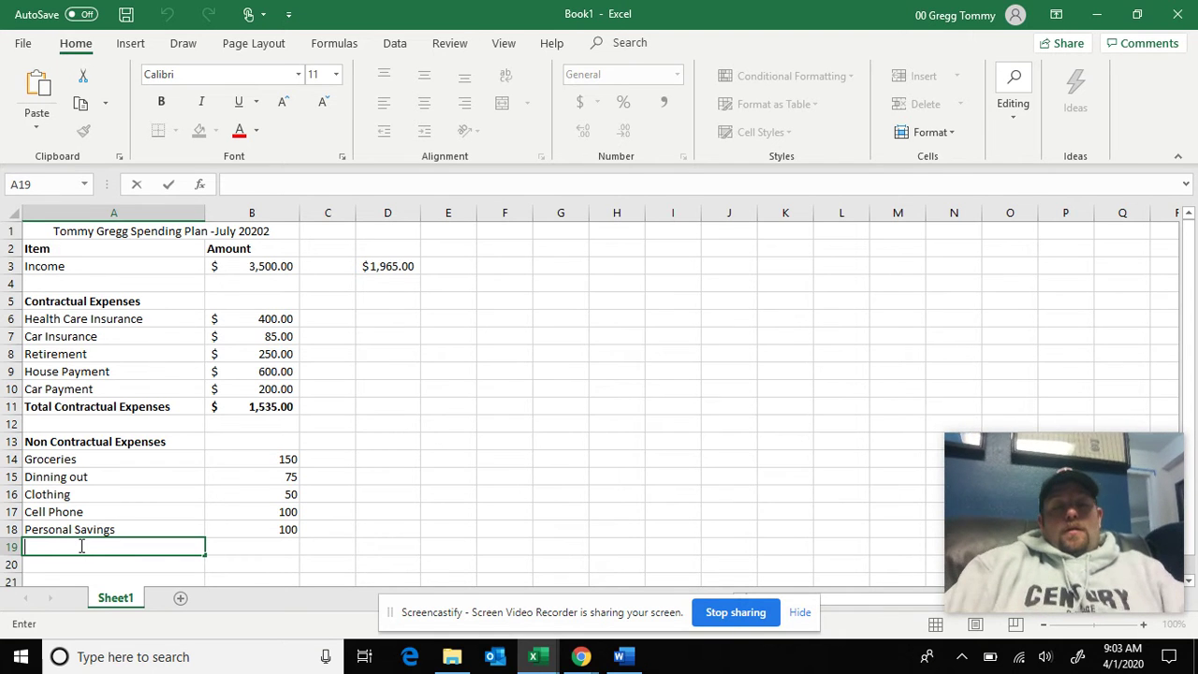
{"action": "type", "text": "Tot"}
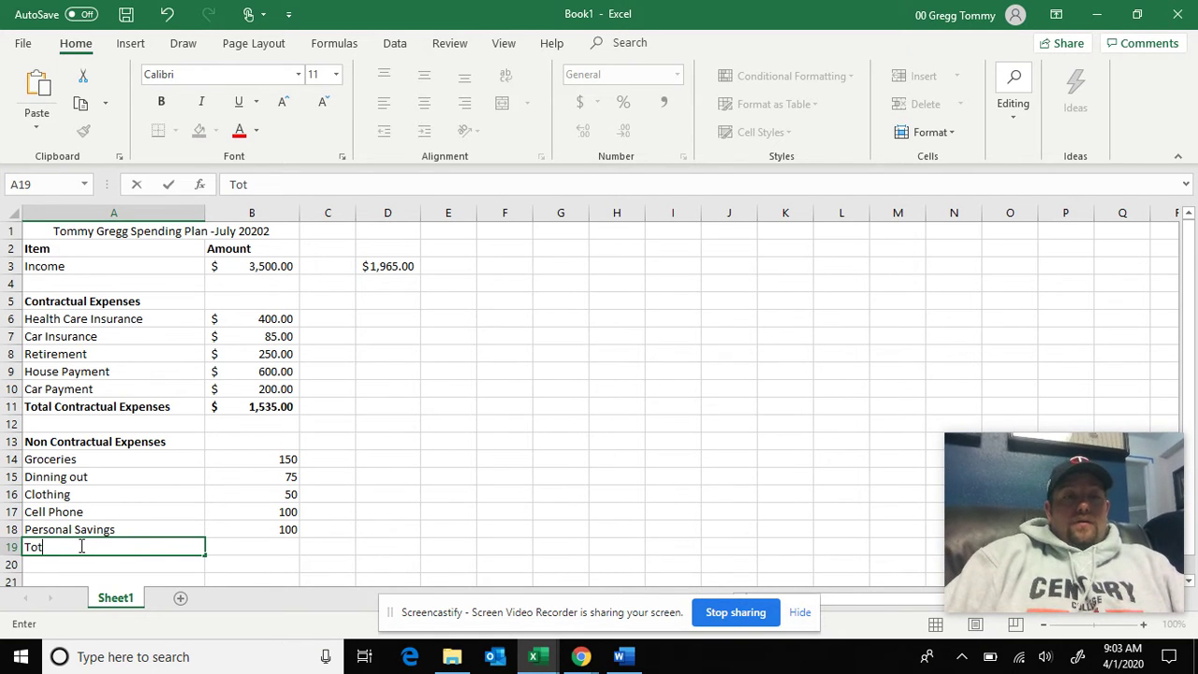
{"action": "type", "text": "al N"}
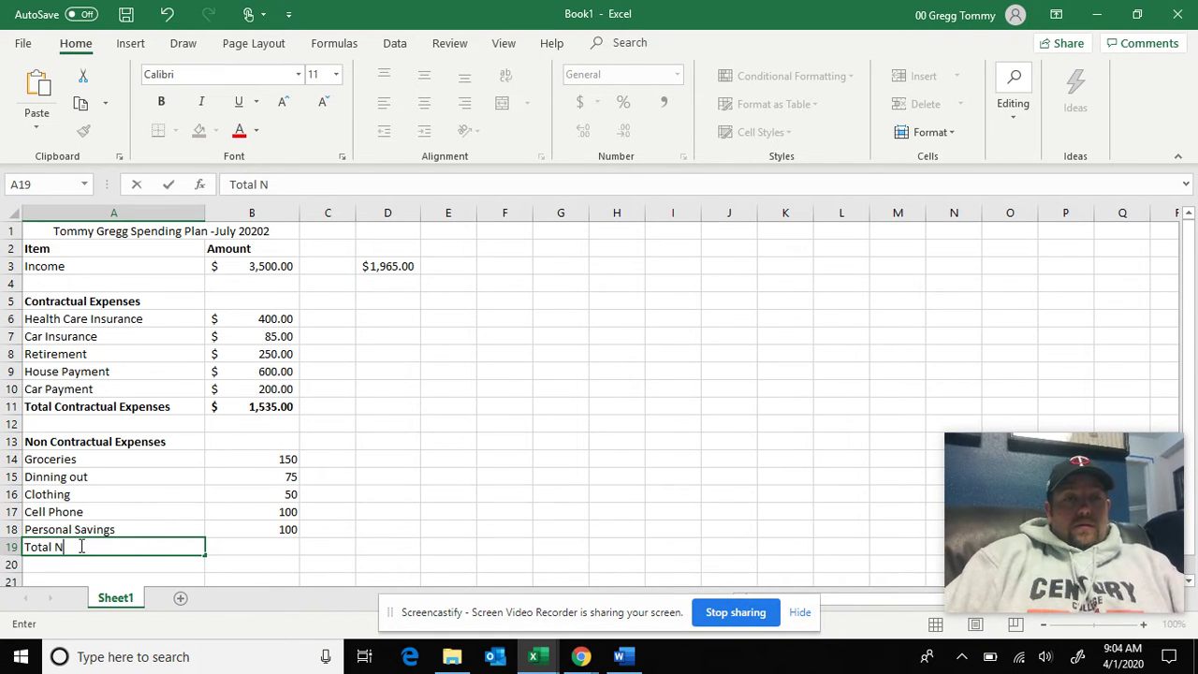
{"action": "type", "text": "on Contractual"}
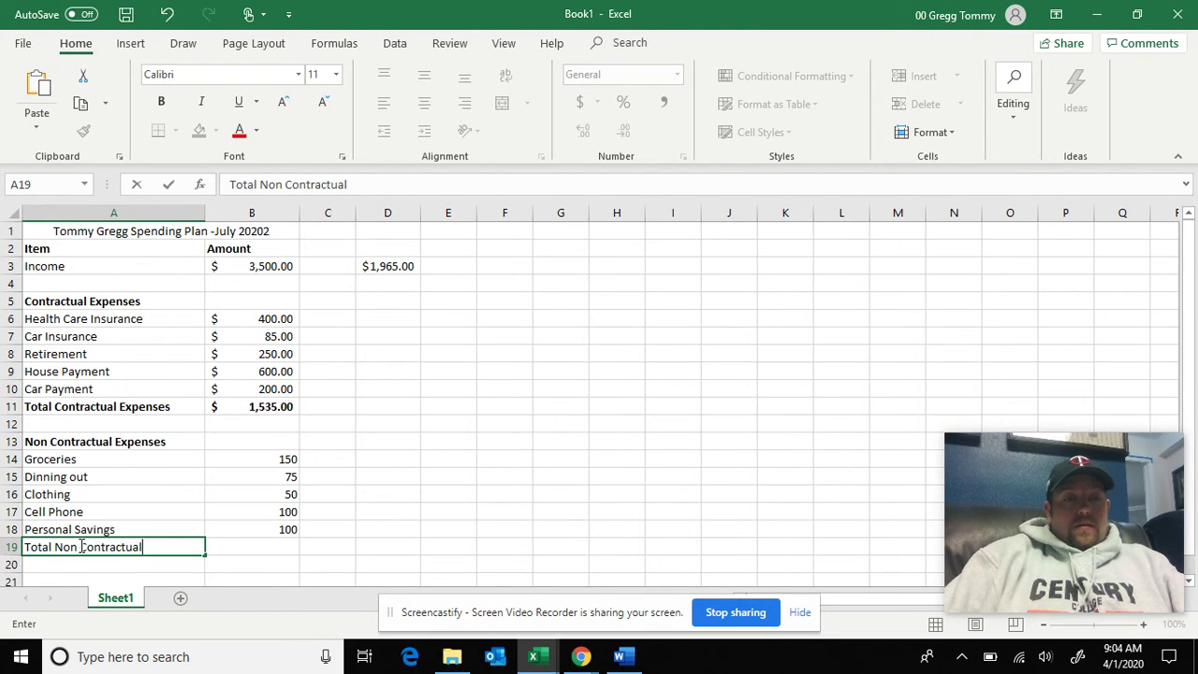
{"action": "type", "text": " Expens"}
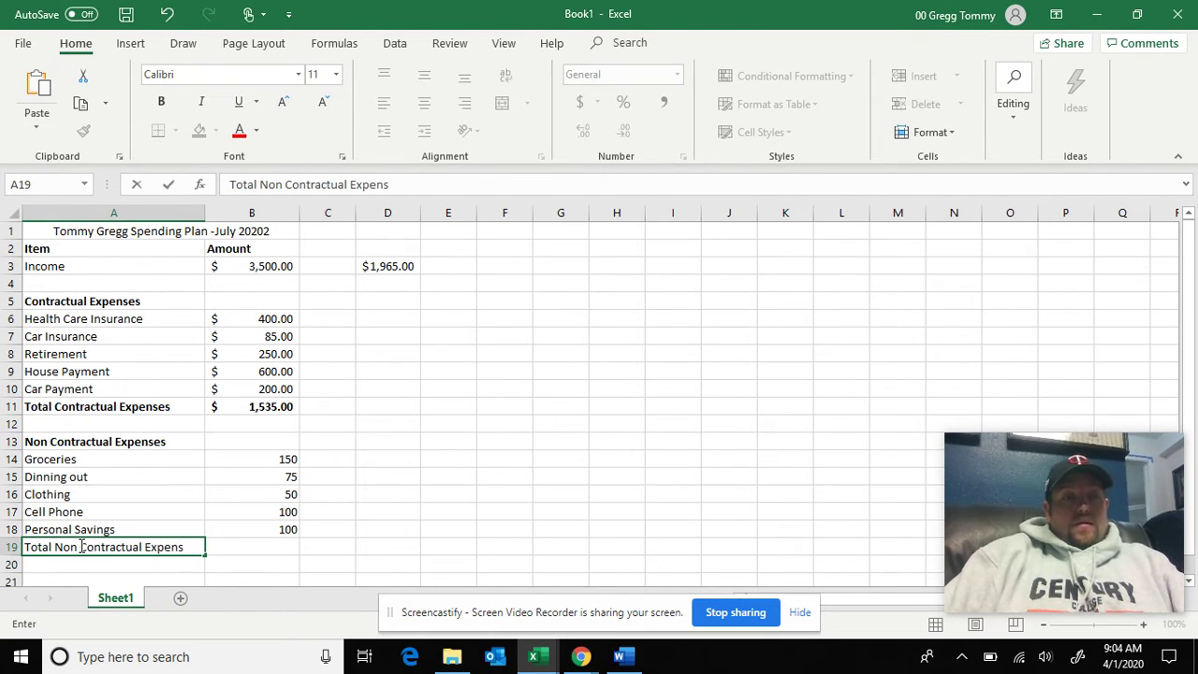
{"action": "type", "text": "ses"}
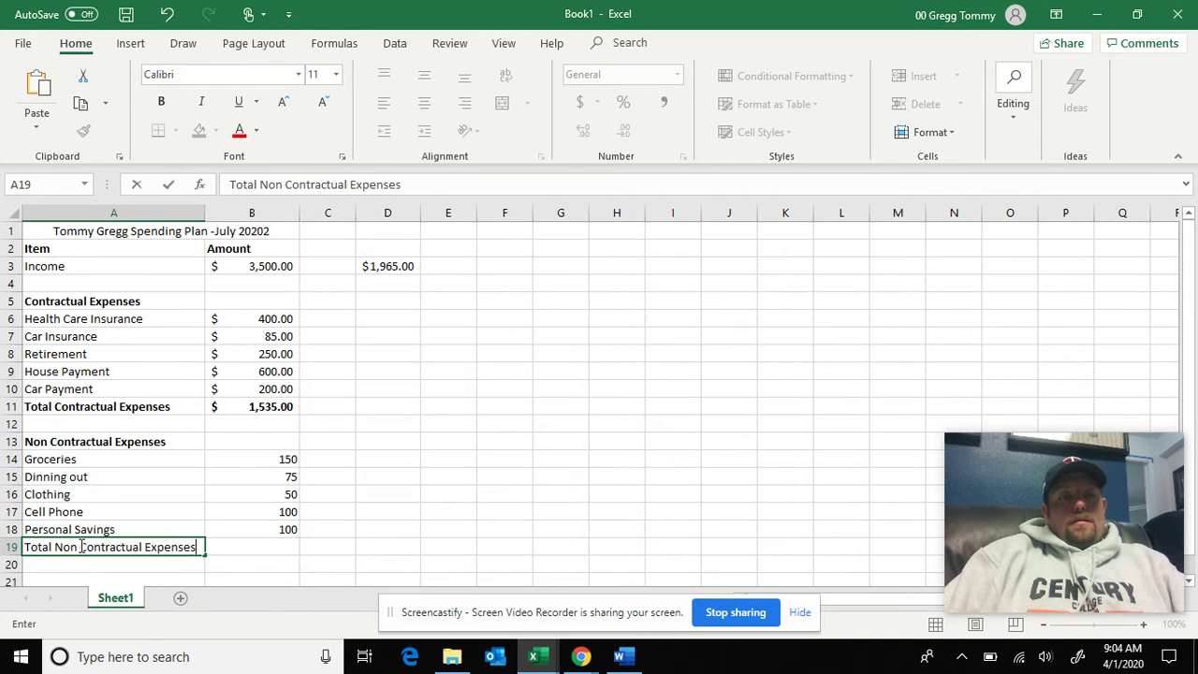
Step: Total the non contractual expenses in B19 with the formula =SUM(B14:B18)
{"action": "left_click", "coordinate": [253, 551]}
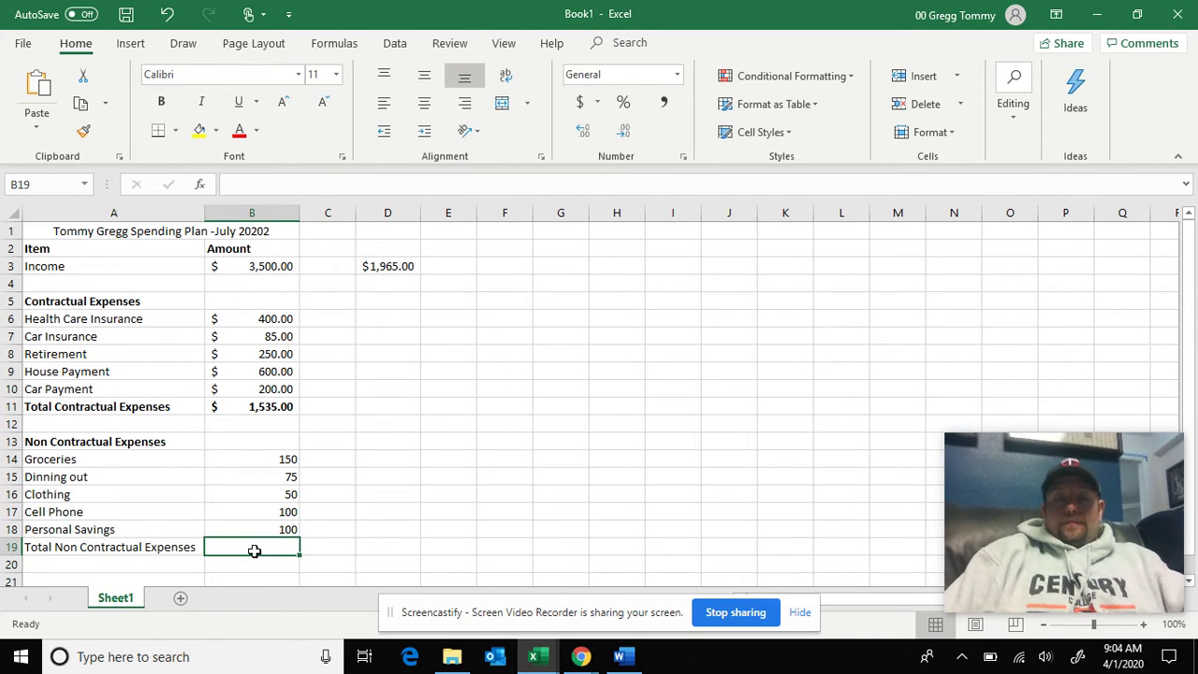
{"action": "type", "text": "="}
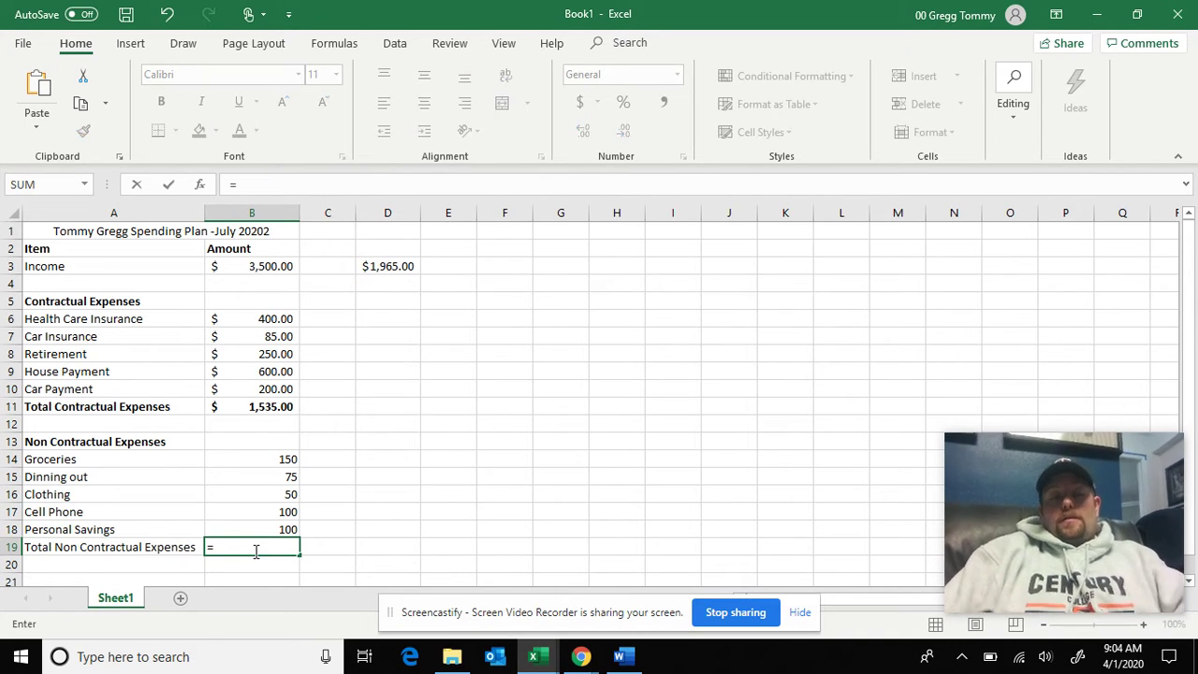
{"action": "type", "text": "sum"}
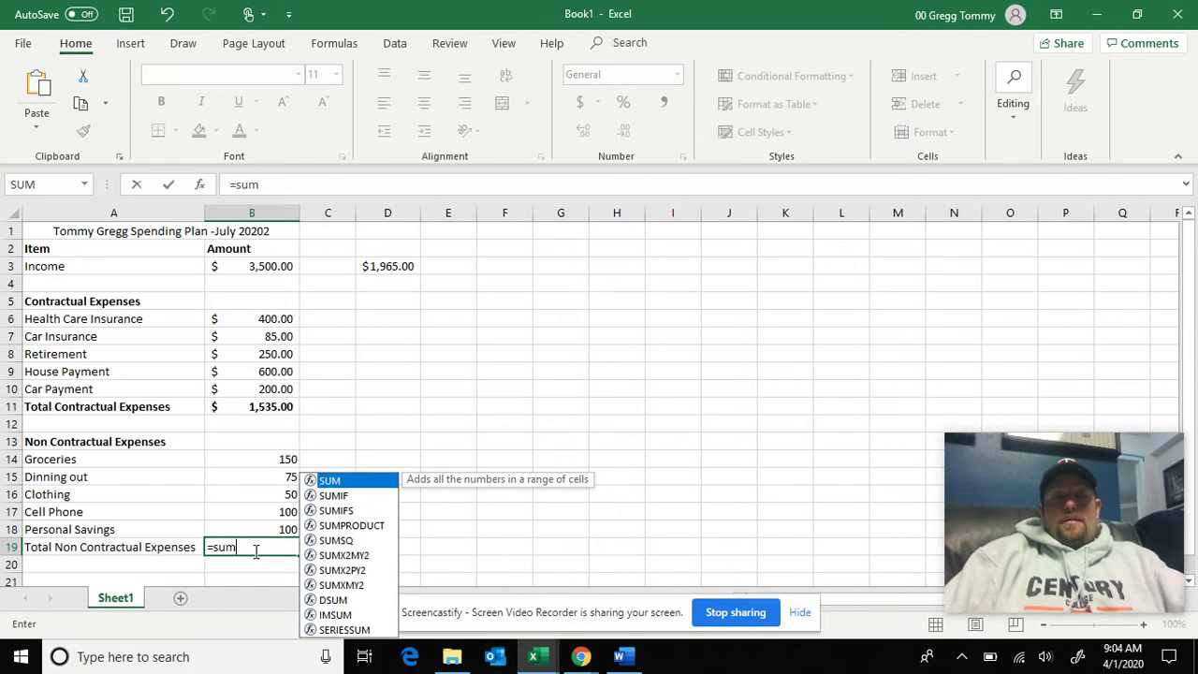
{"action": "double_click", "coordinate": [336, 481]}
{"action": "left_click_drag", "start_coordinate": [289, 461], "coordinate": [277, 521]}
{"action": "type", "text": "\\"}
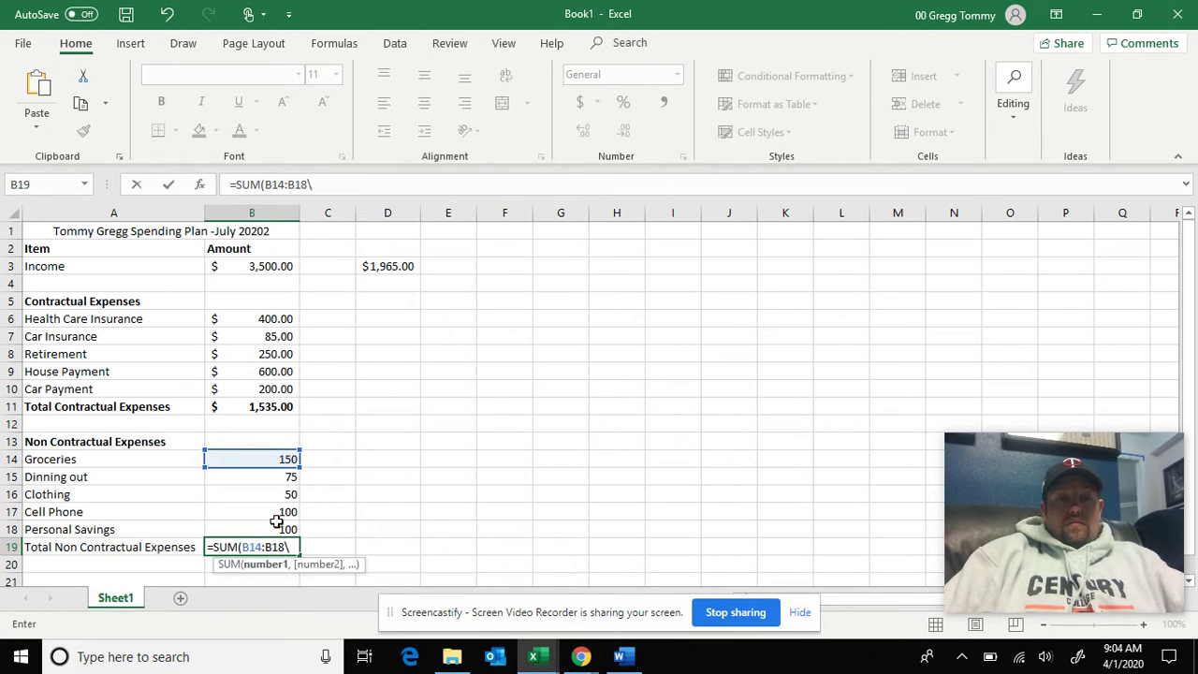
{"action": "key", "text": "BackSpace"}
{"action": "type", "text": ")"}
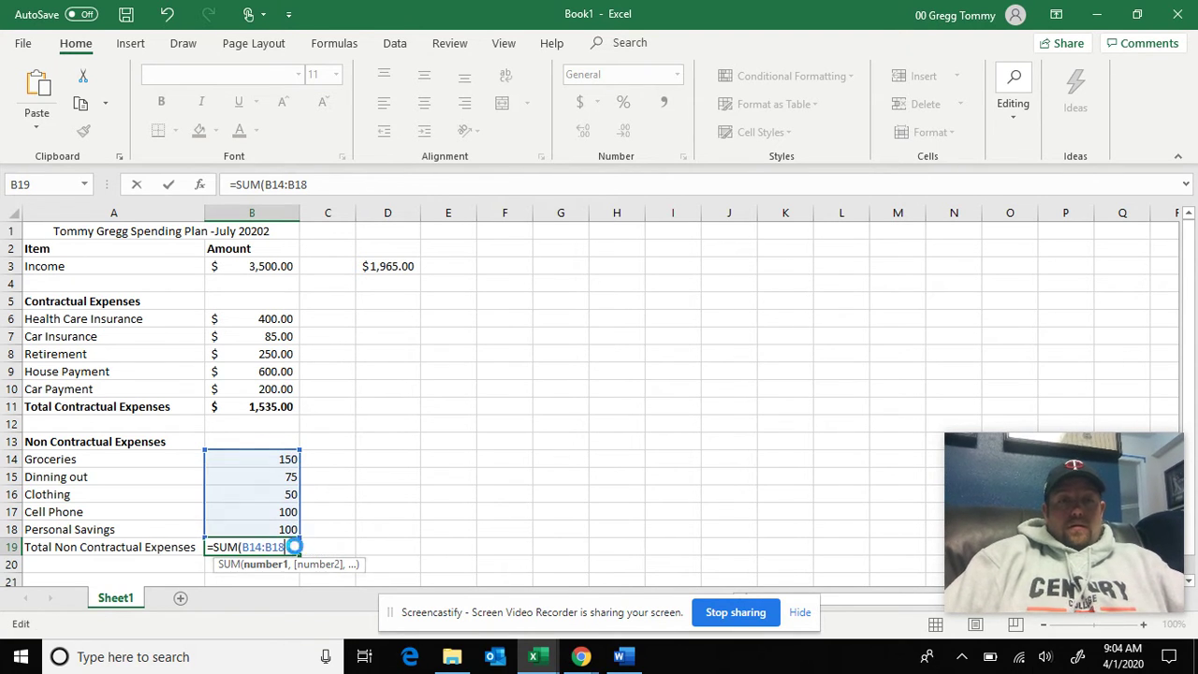
{"action": "key", "text": "Return"}
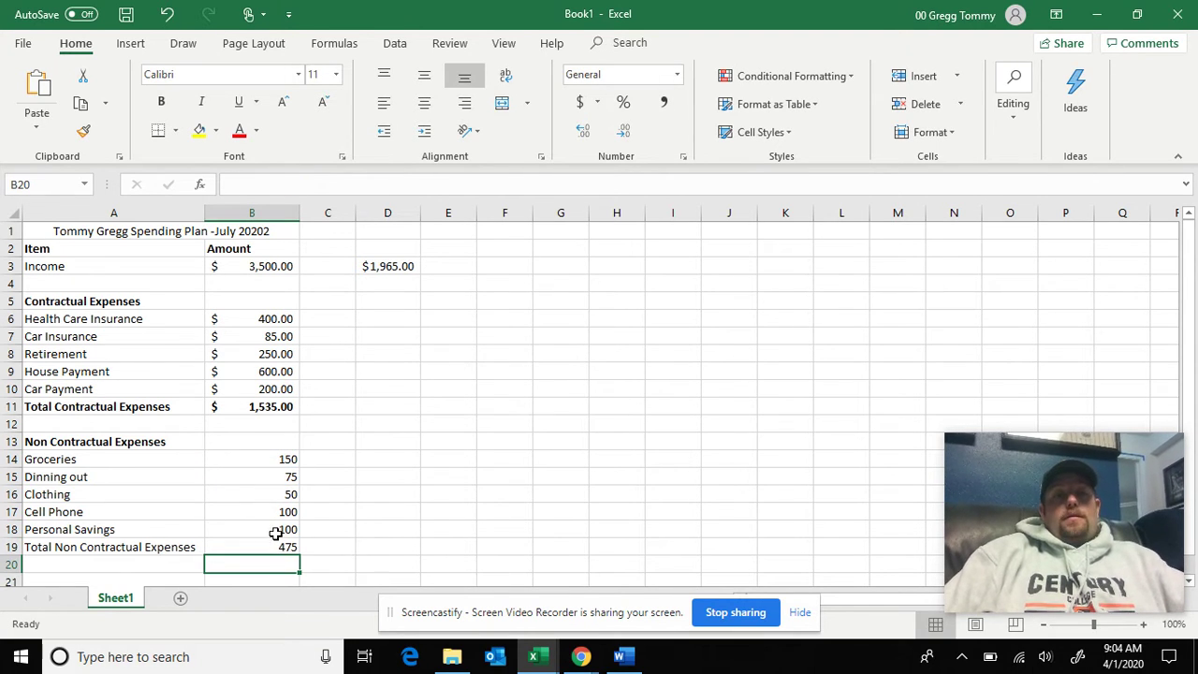
Step: Apply the dollar accounting format to the total in B19 and the non contractual amounts in B14:B18
{"action": "left_click", "coordinate": [269, 545]}
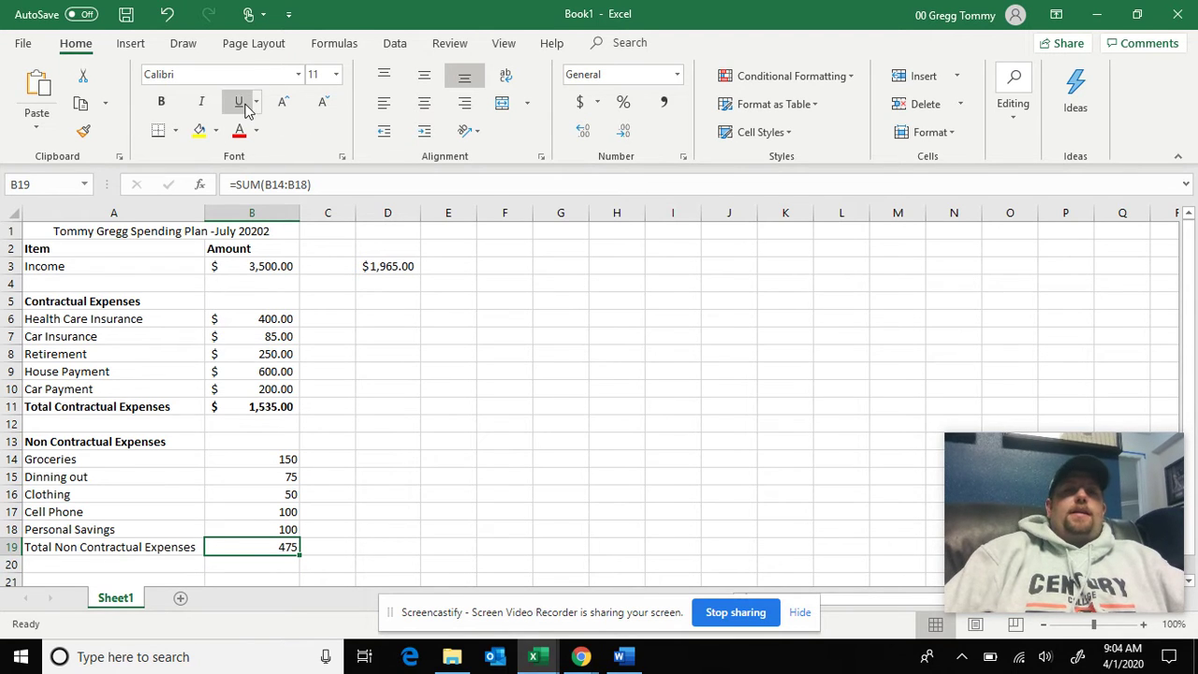
{"action": "left_click", "coordinate": [580, 102]}
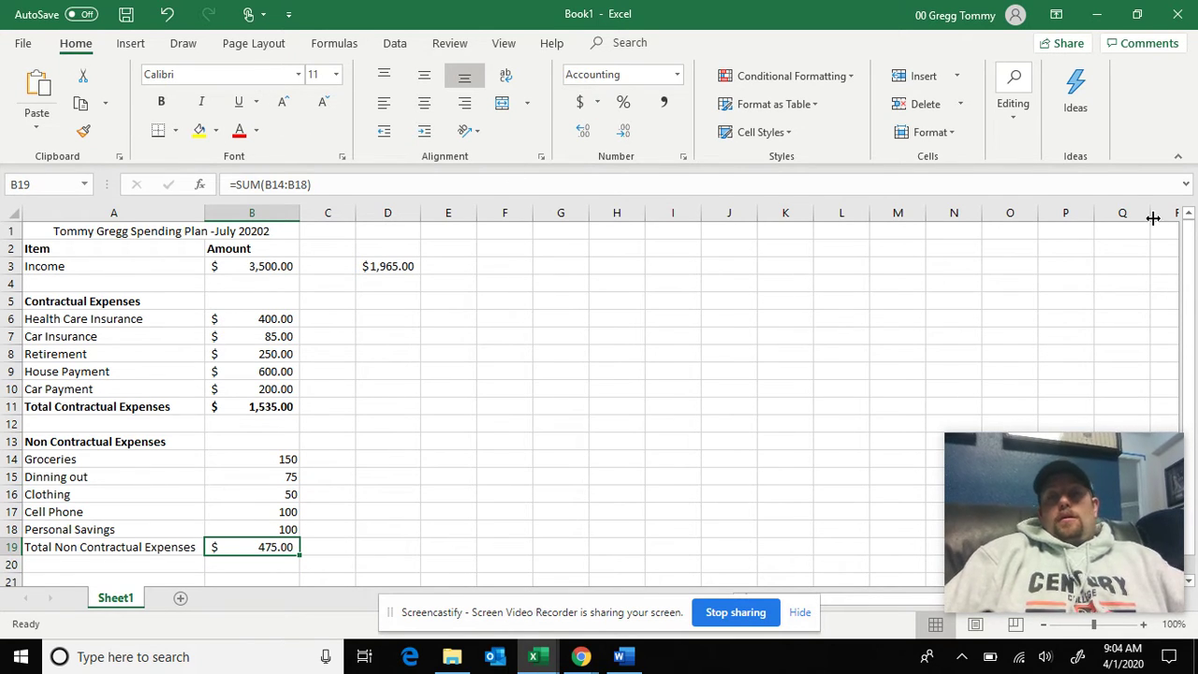
{"action": "left_click_drag", "start_coordinate": [263, 458], "coordinate": [259, 527]}
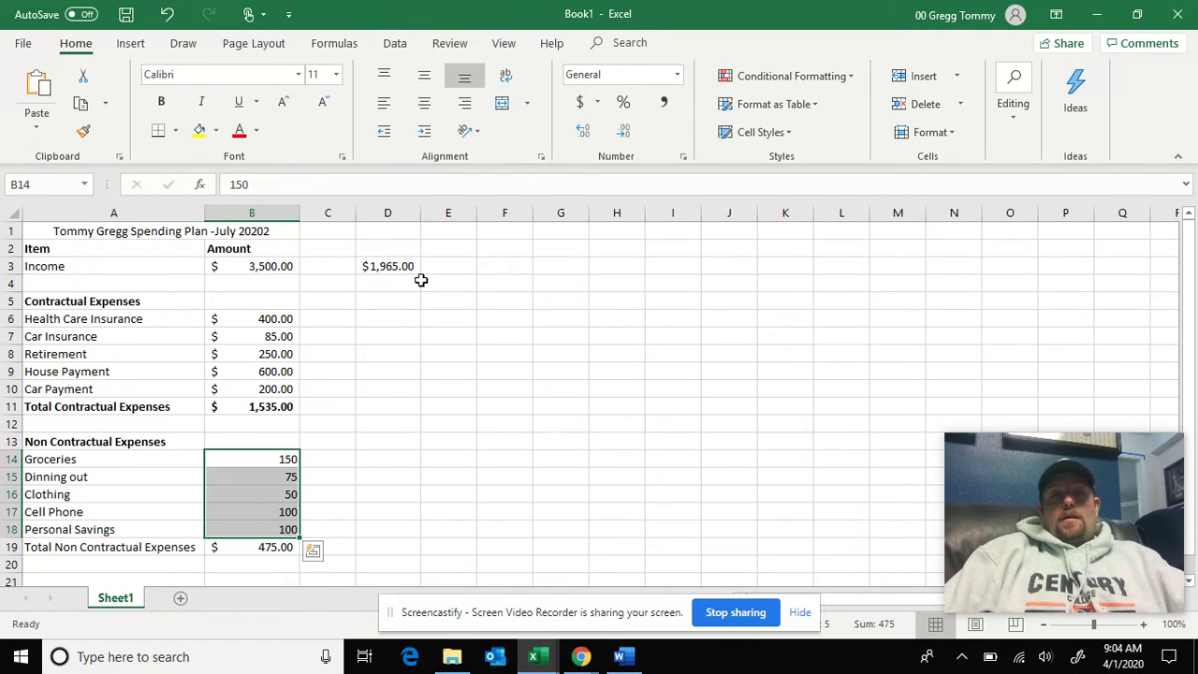
{"action": "left_click", "coordinate": [580, 103]}
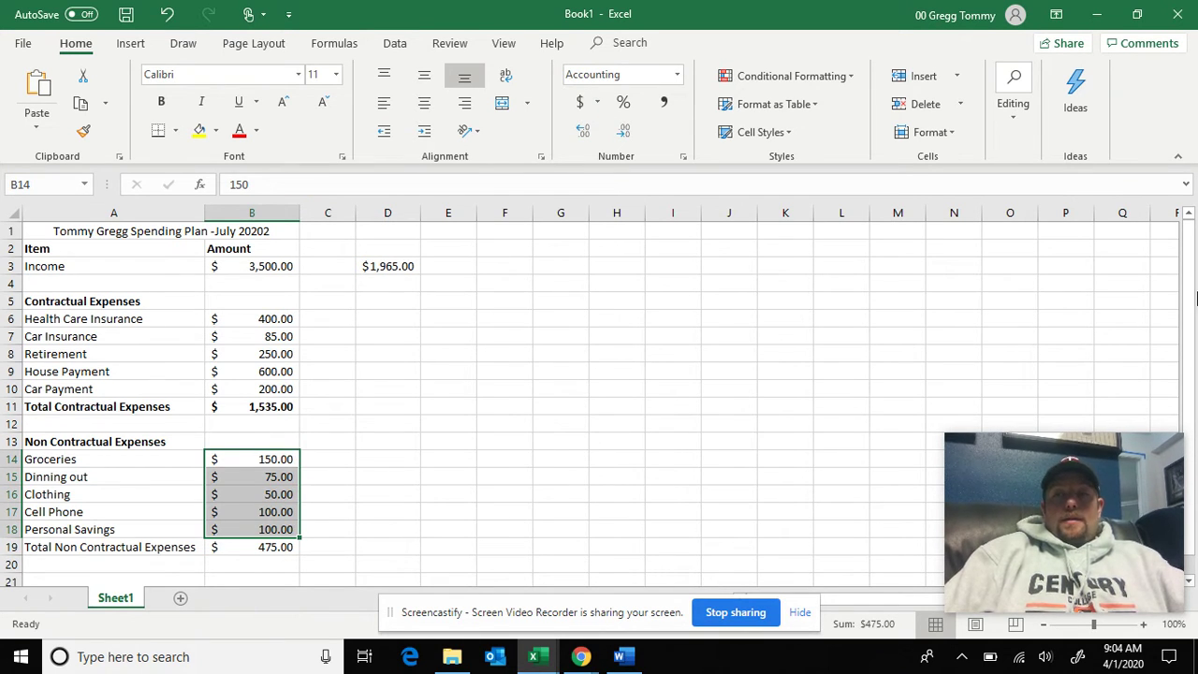
Step: Label A21 as Net Gain/Loss, leaving row 20 blank beneath the non contractual total
{"action": "left_click_drag", "start_coordinate": [1195, 298], "coordinate": [1196, 388]}
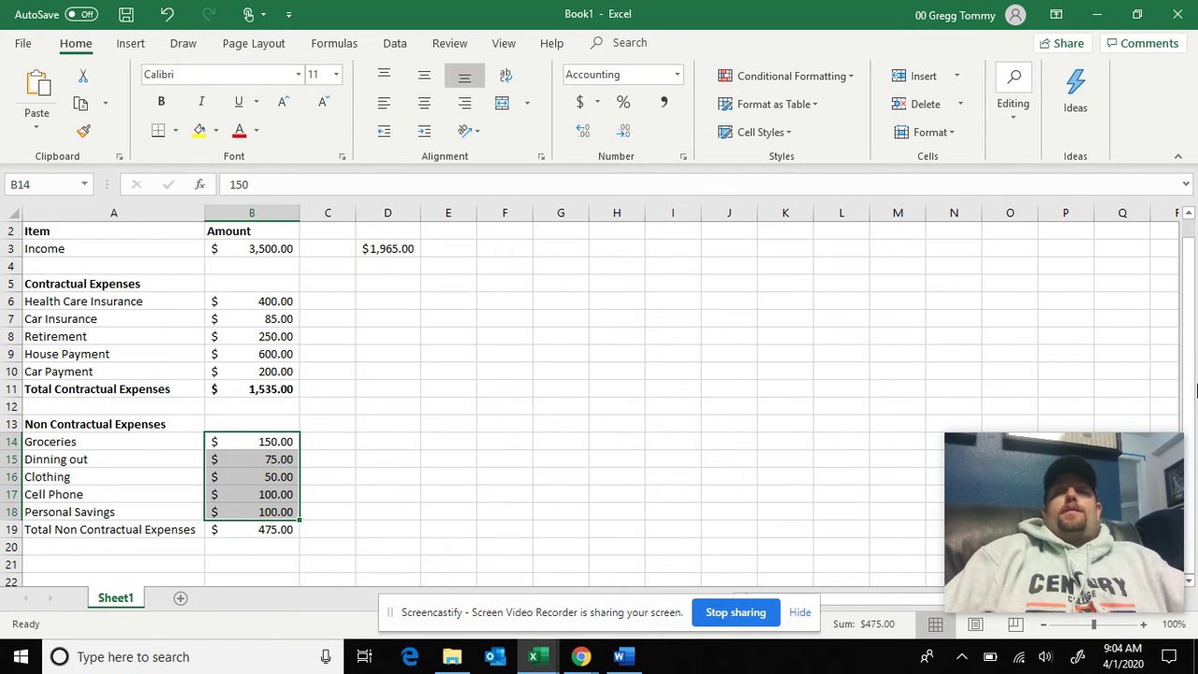
{"action": "left_click_drag", "start_coordinate": [1189, 392], "coordinate": [1191, 375]}
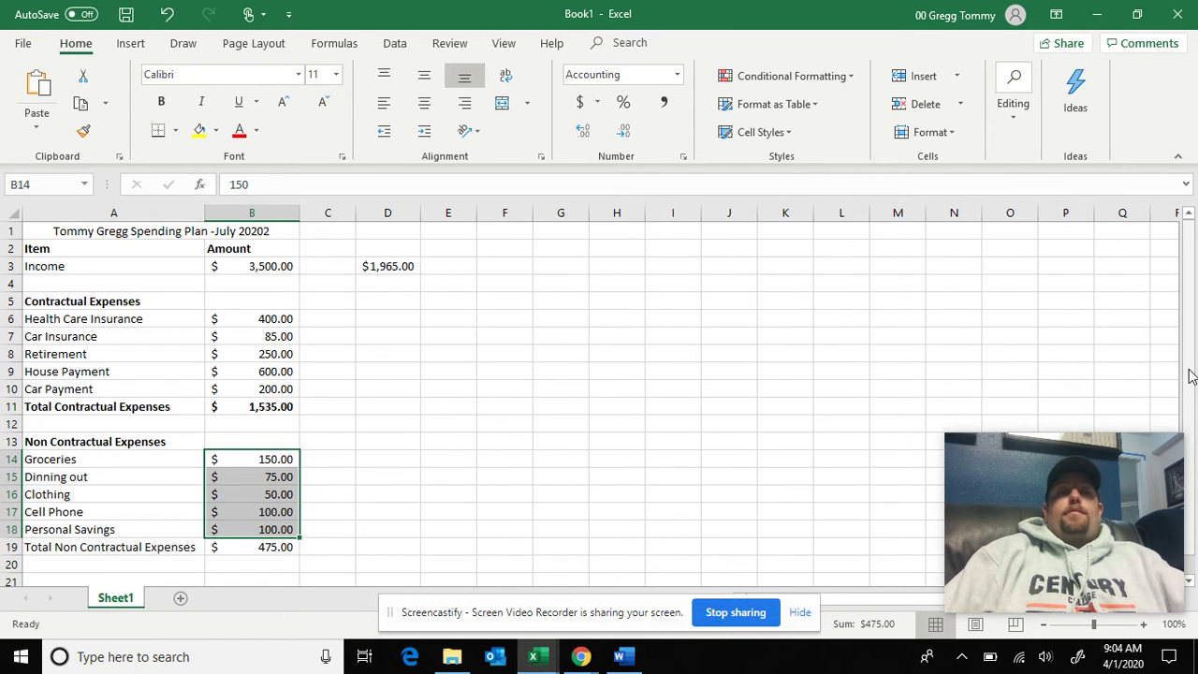
{"action": "left_click", "coordinate": [71, 568]}
{"action": "key", "text": "Down"}
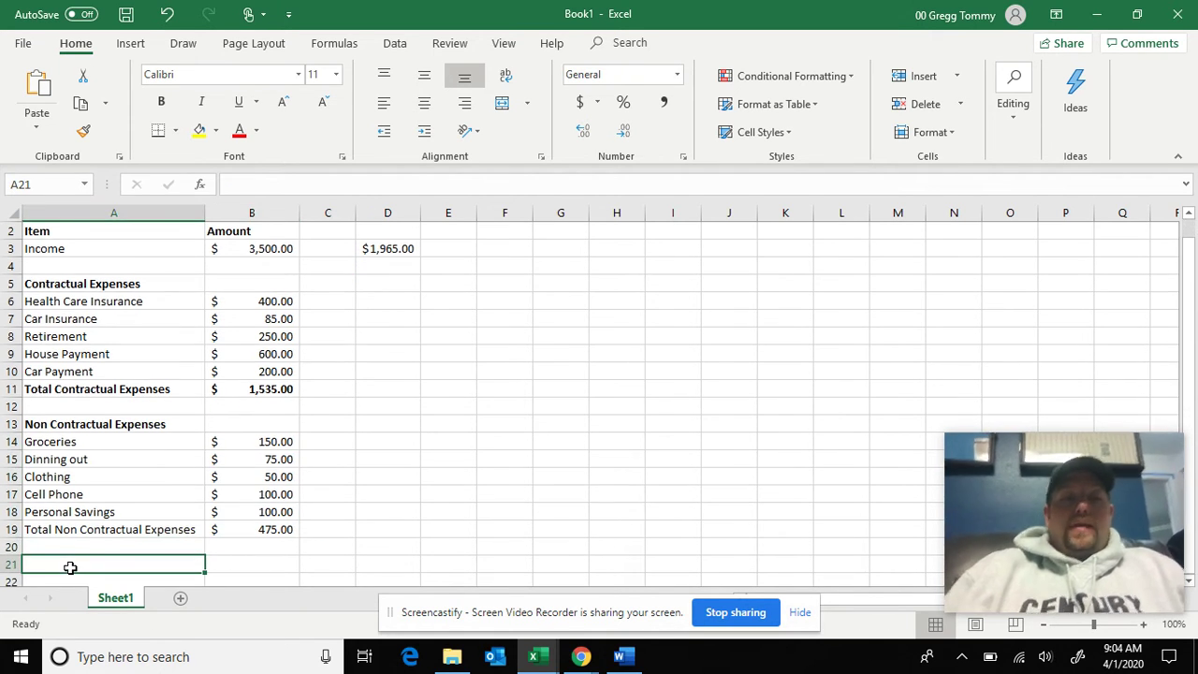
{"action": "type", "text": "Ne"}
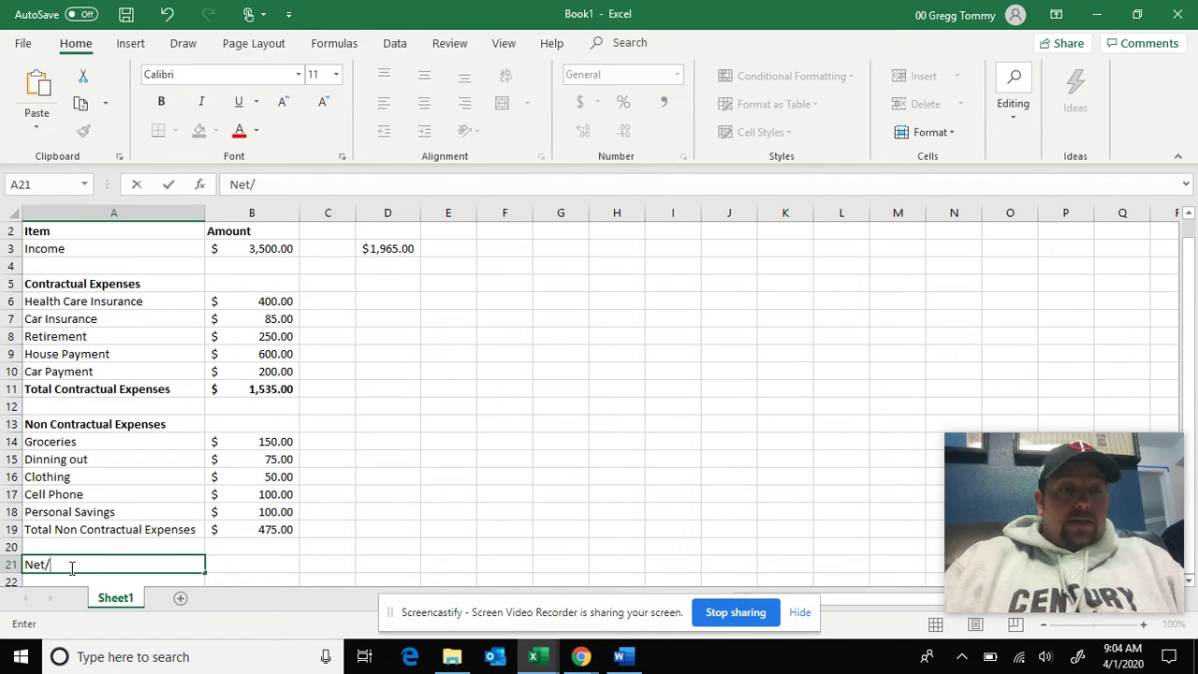
{"action": "type", "text": "t/"}
{"action": "key", "text": "BackSpace"}
{"action": "type", "text": "B"}
{"action": "key", "text": "BackSpace"}
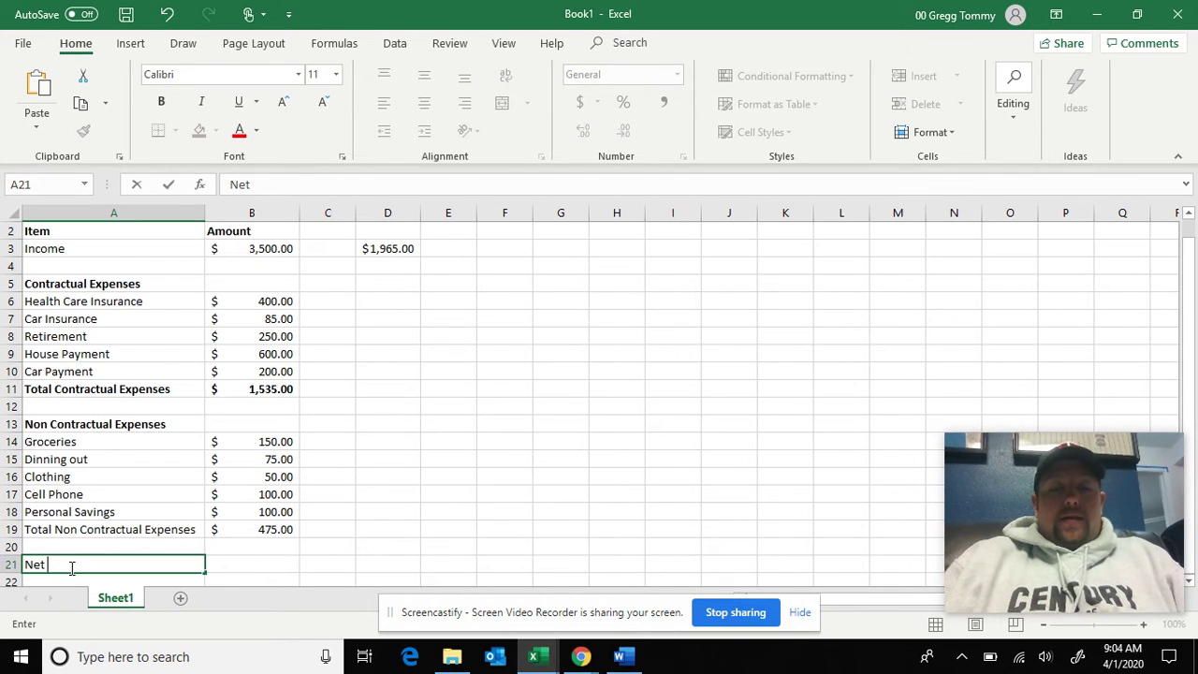
{"action": "type", "text": "Gain/Loss"}
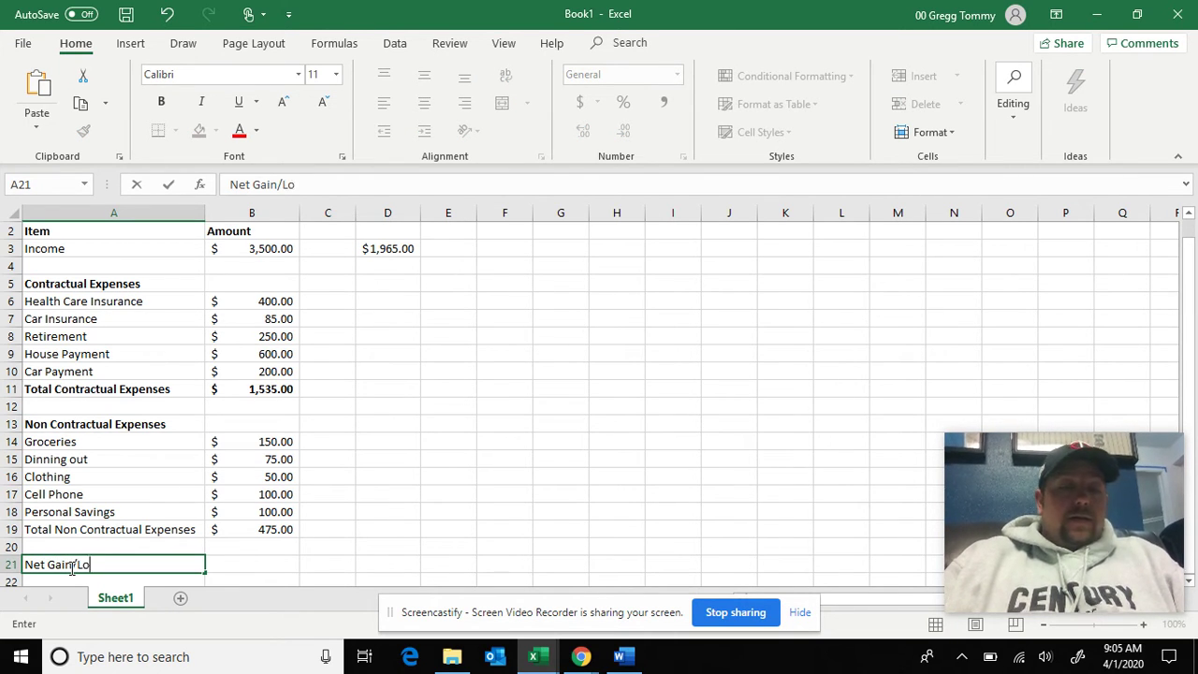
{"action": "left_click", "coordinate": [223, 564]}
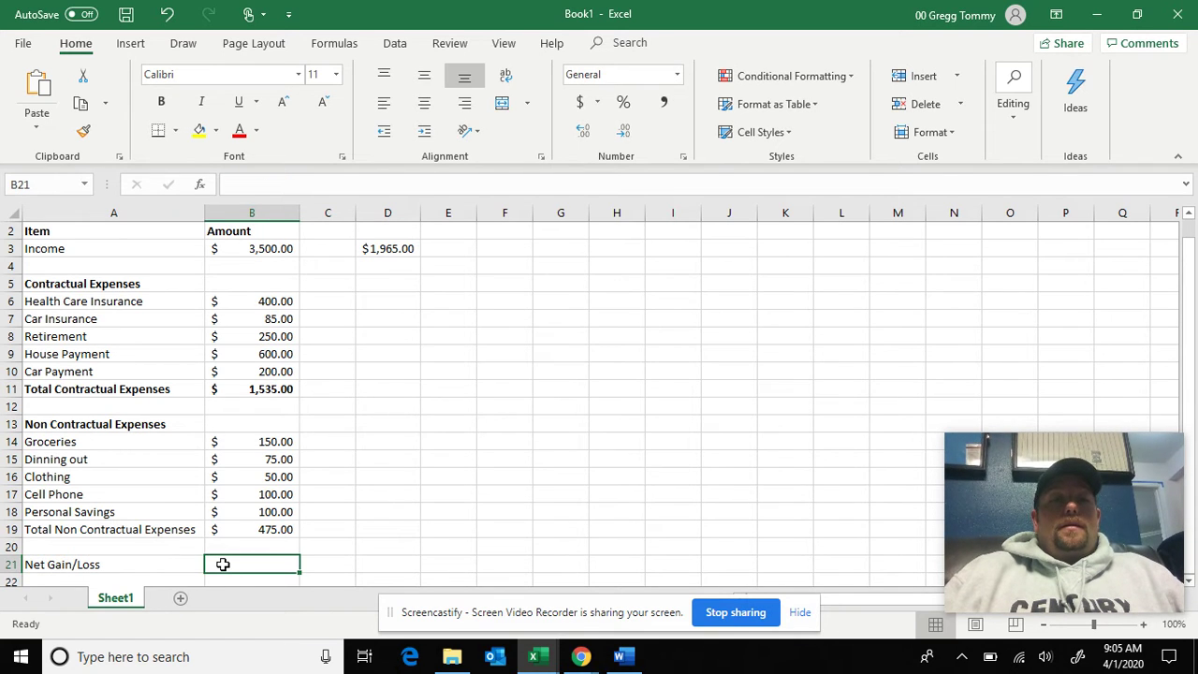
Step: Bold the total non contractual expenses amount in B19 and the income amount in B3
{"action": "left_click", "coordinate": [253, 530]}
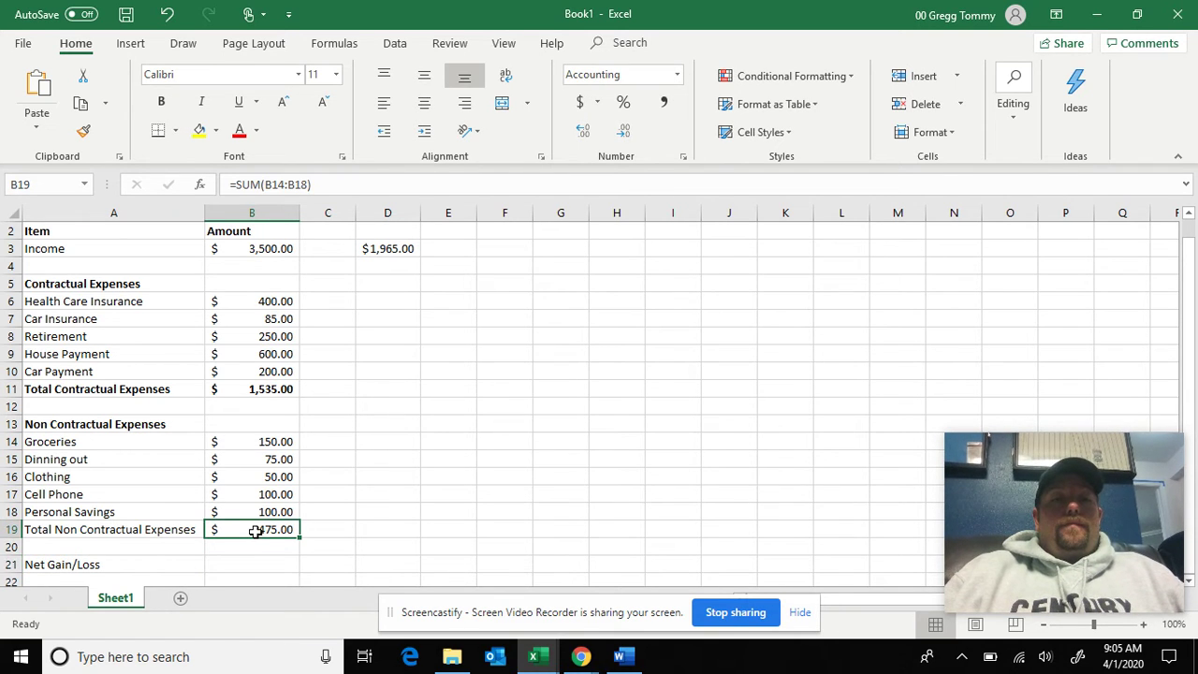
{"action": "left_click", "coordinate": [162, 101]}
{"action": "left_click", "coordinate": [262, 569]}
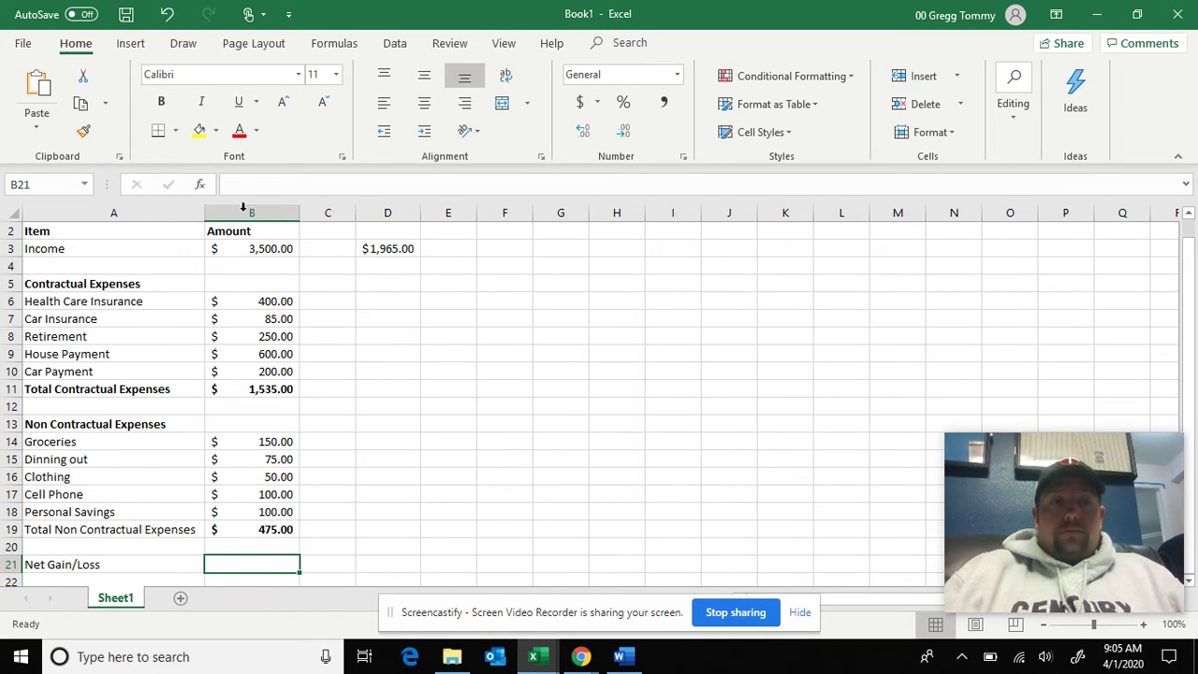
{"action": "left_click", "coordinate": [245, 256]}
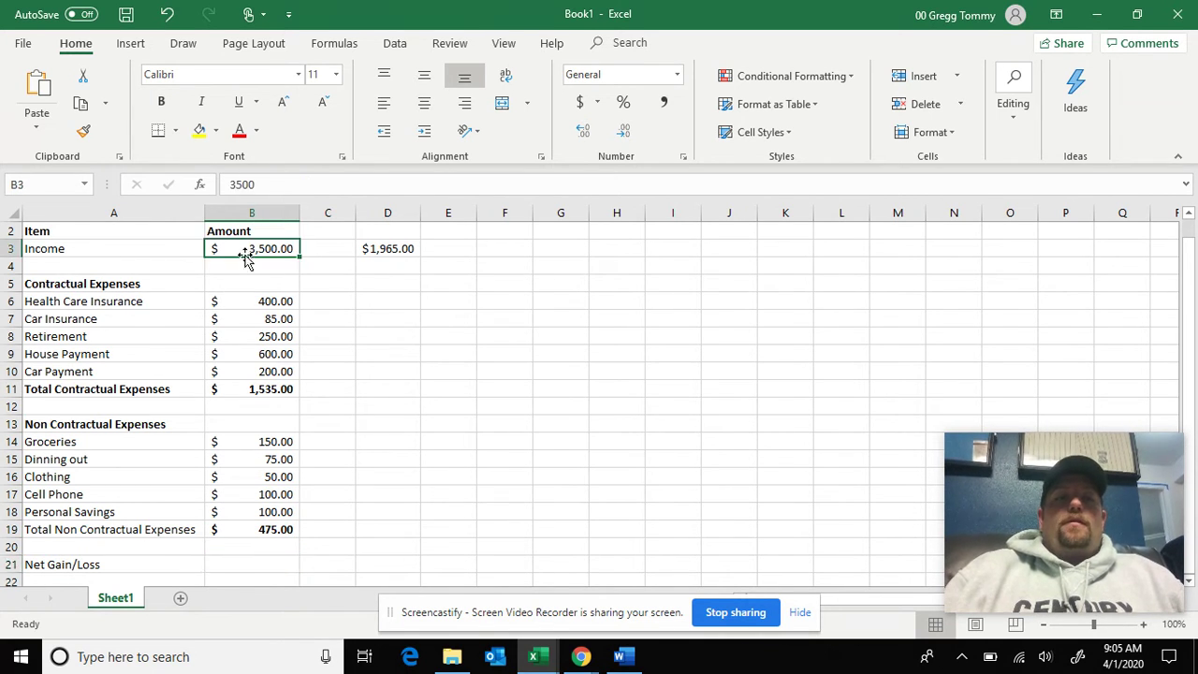
{"action": "left_click", "coordinate": [161, 101]}
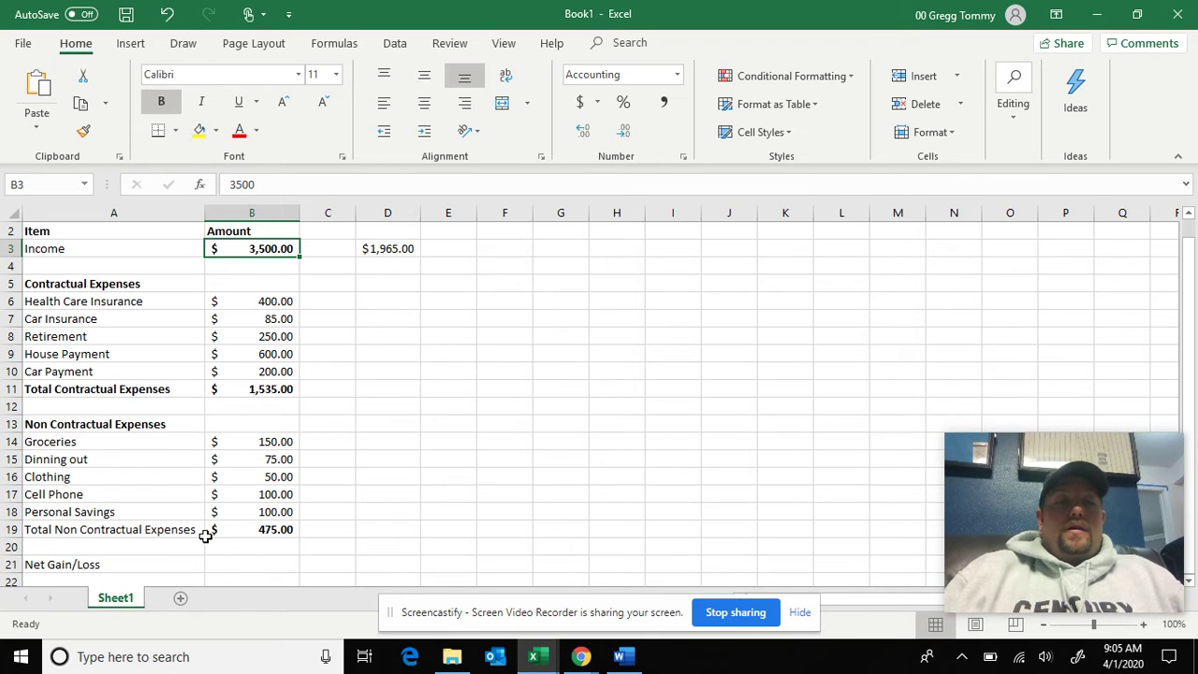
Step: Calculate the net gain or loss in B21 by subtracting both expense totals from income with =B3-B11-B19
{"action": "left_click", "coordinate": [223, 566]}
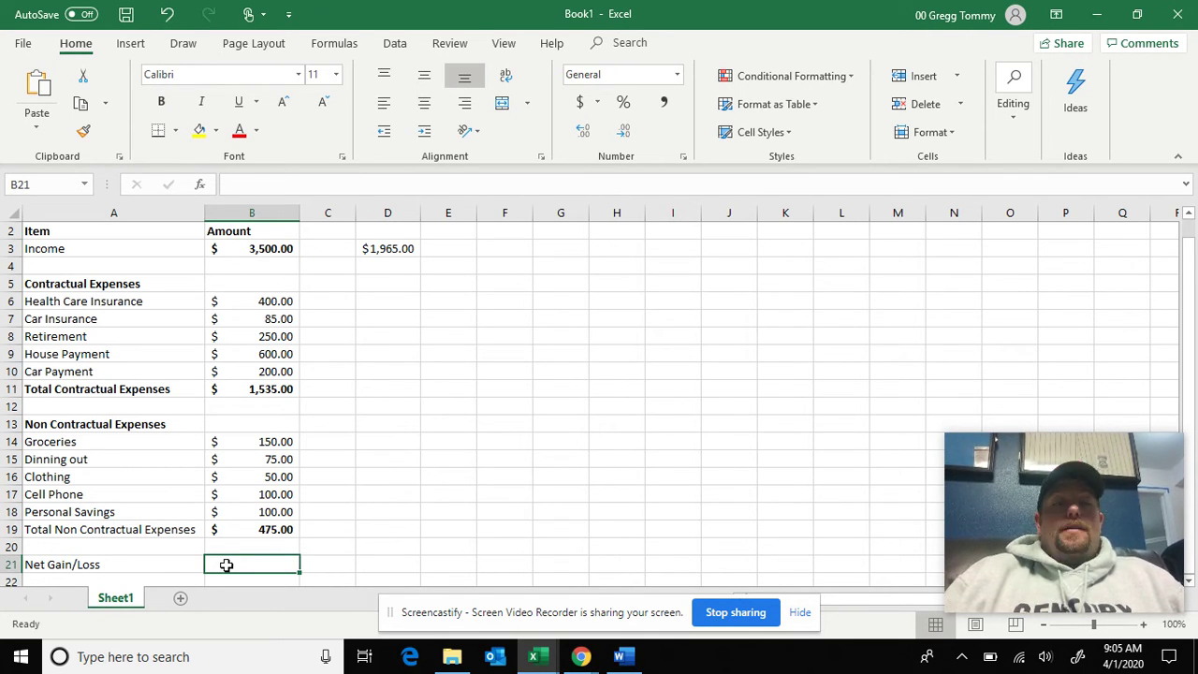
{"action": "type", "text": "="}
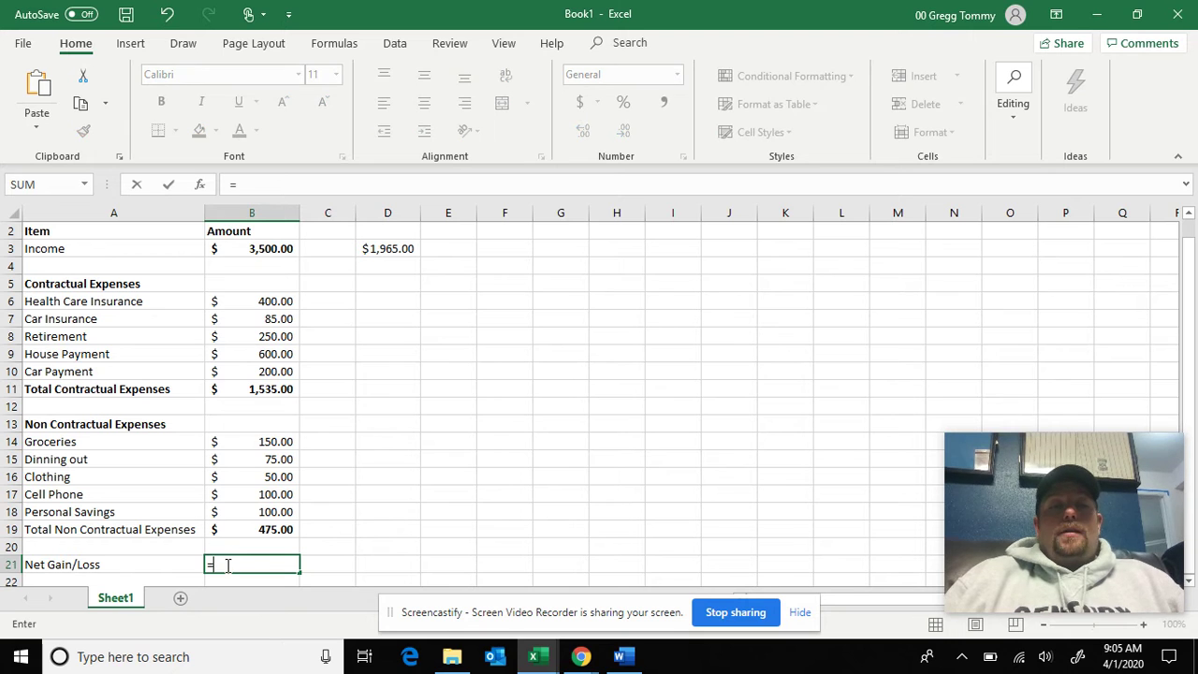
{"action": "left_click", "coordinate": [267, 245]}
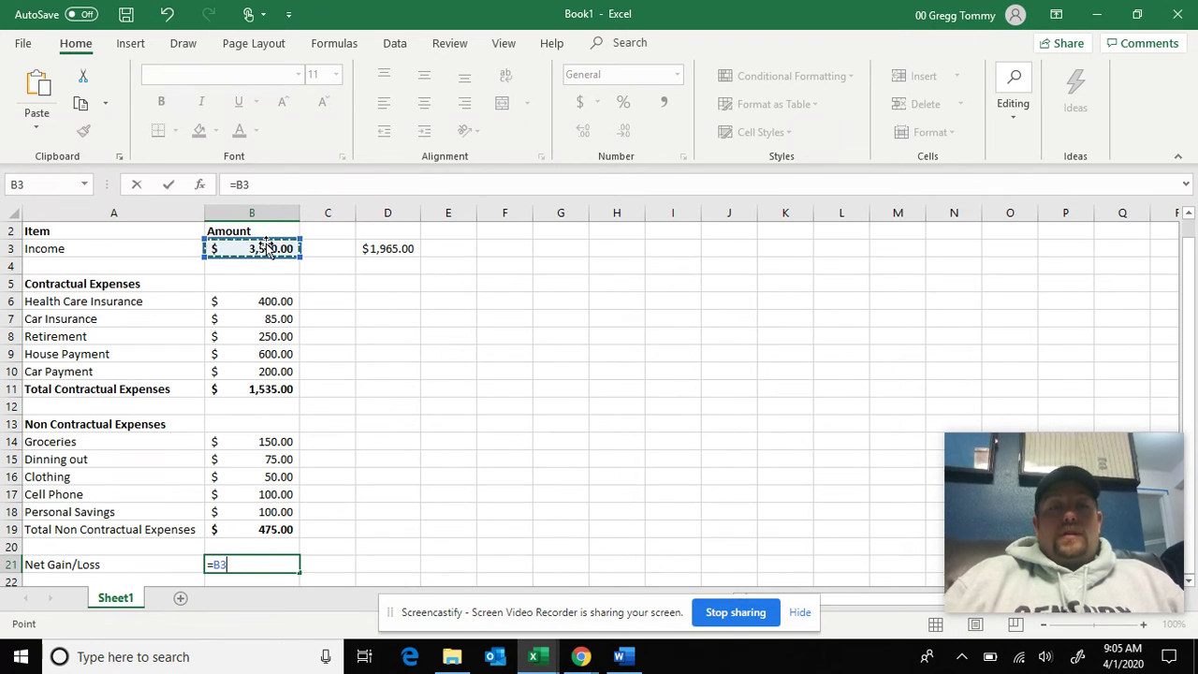
{"action": "type", "text": "-"}
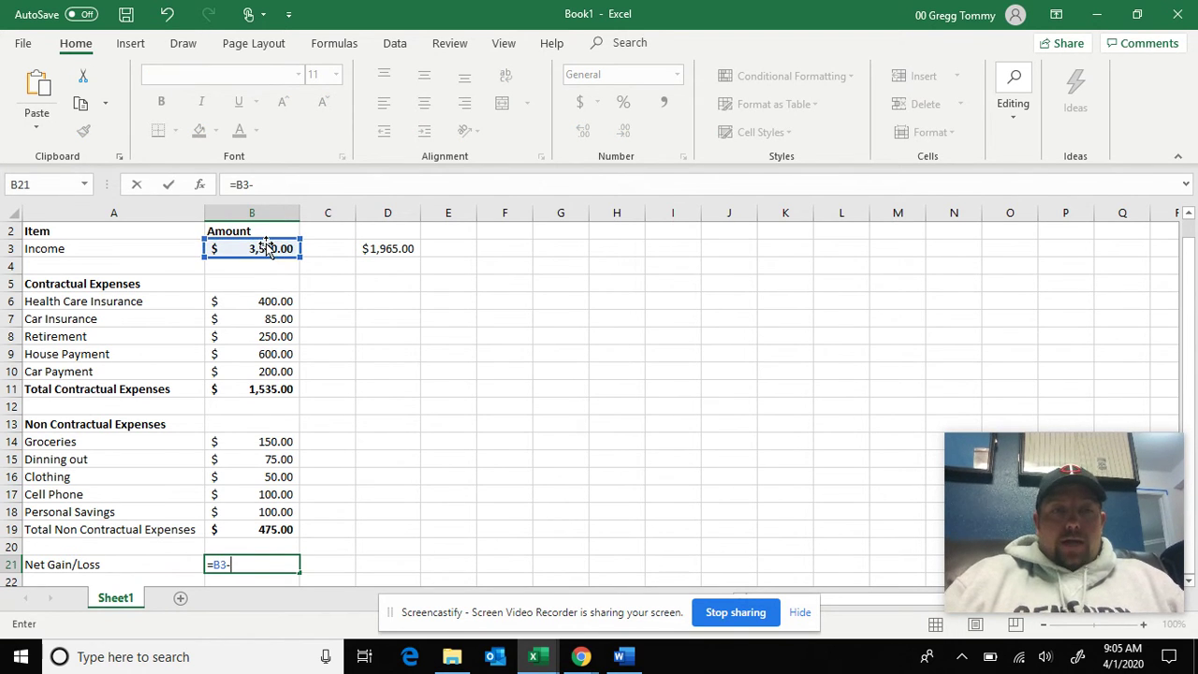
{"action": "left_click", "coordinate": [269, 391]}
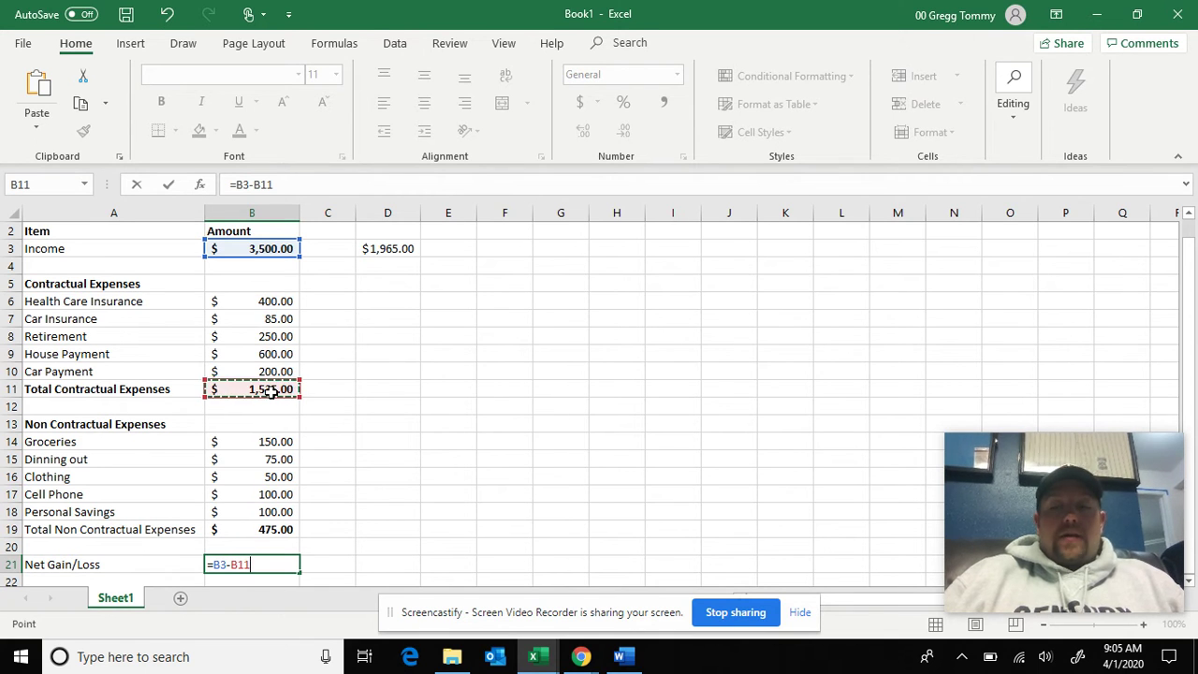
{"action": "type", "text": "-"}
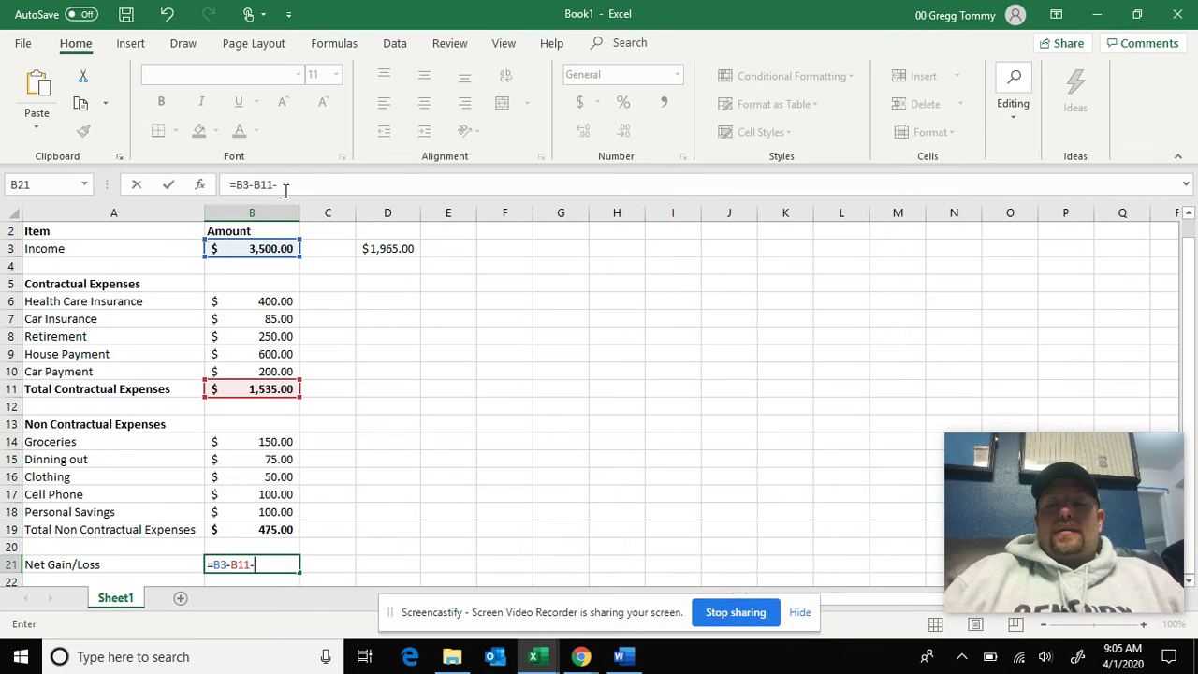
{"action": "left_click", "coordinate": [243, 529]}
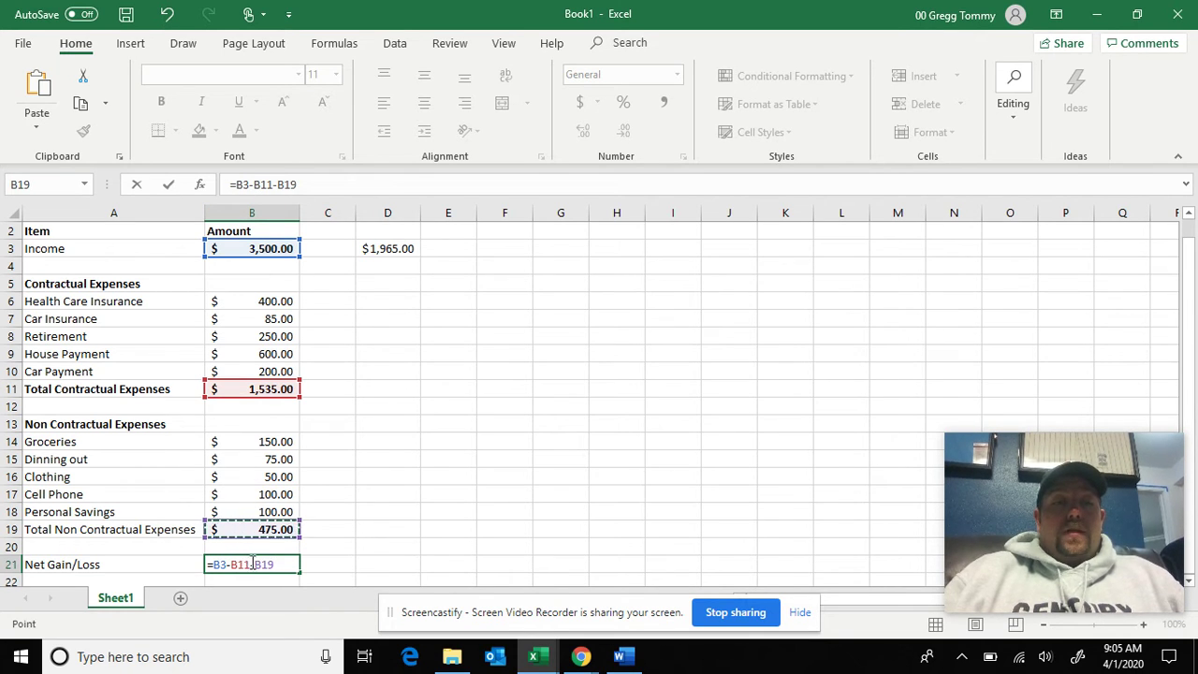
{"action": "key", "text": "Return"}
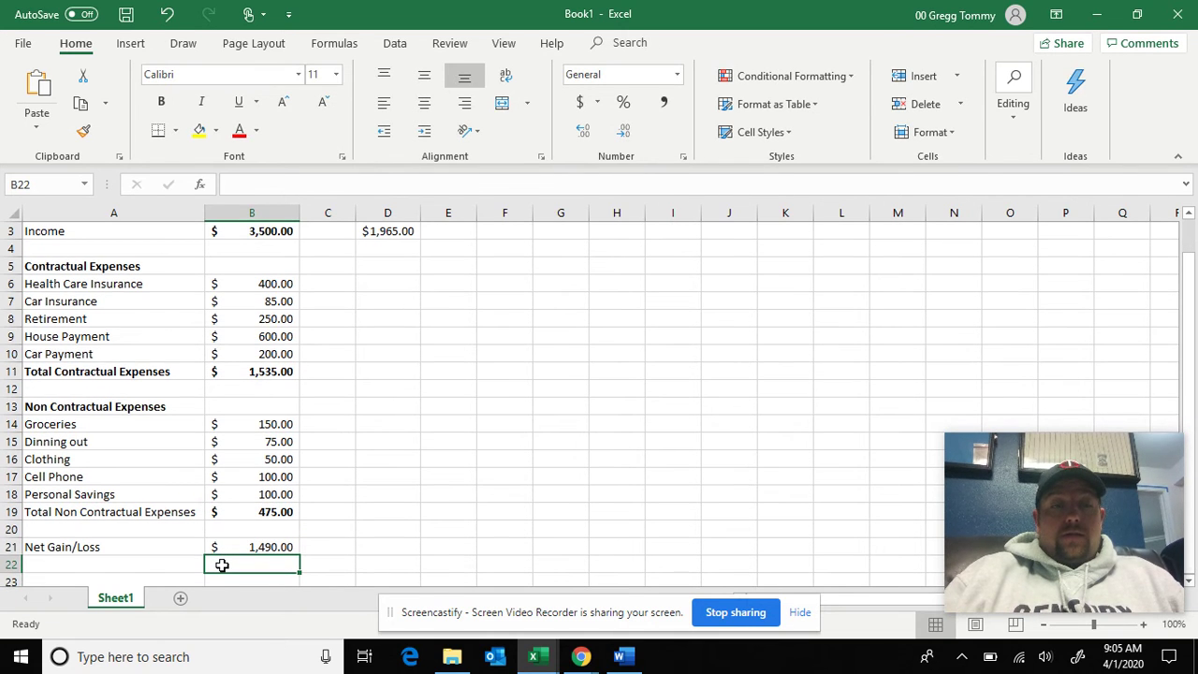
Step: Format the net gain/loss amount in B21 as bold with a red font colour
{"action": "left_click", "coordinate": [246, 546]}
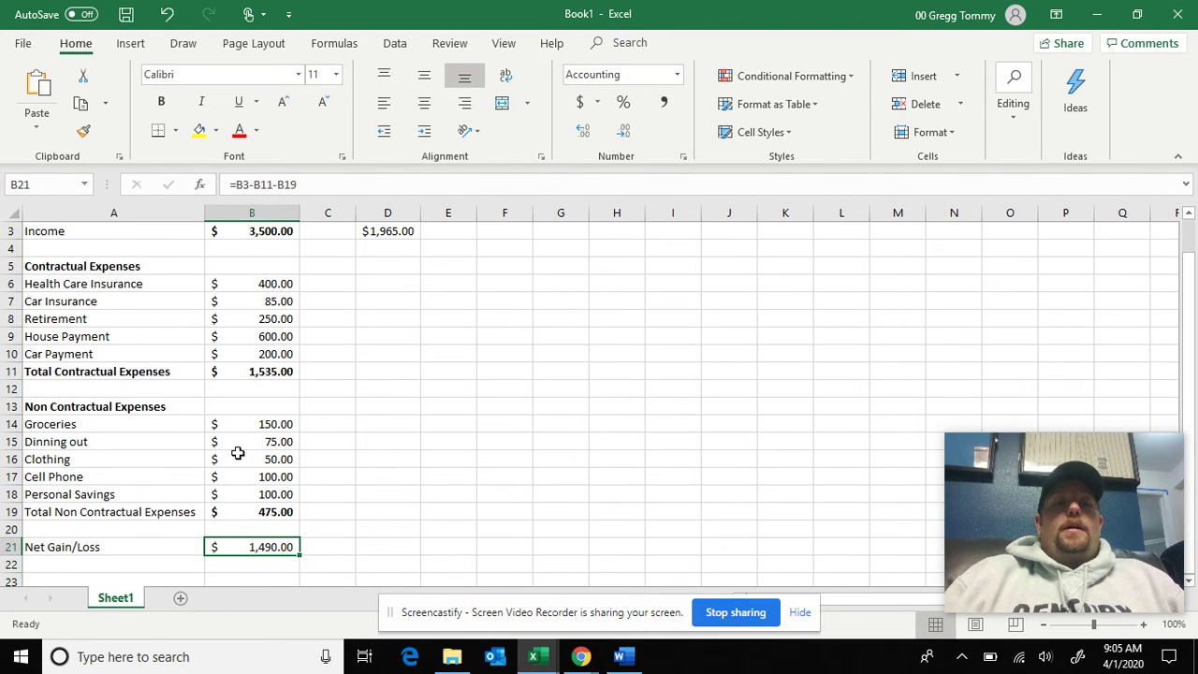
{"action": "left_click", "coordinate": [239, 132]}
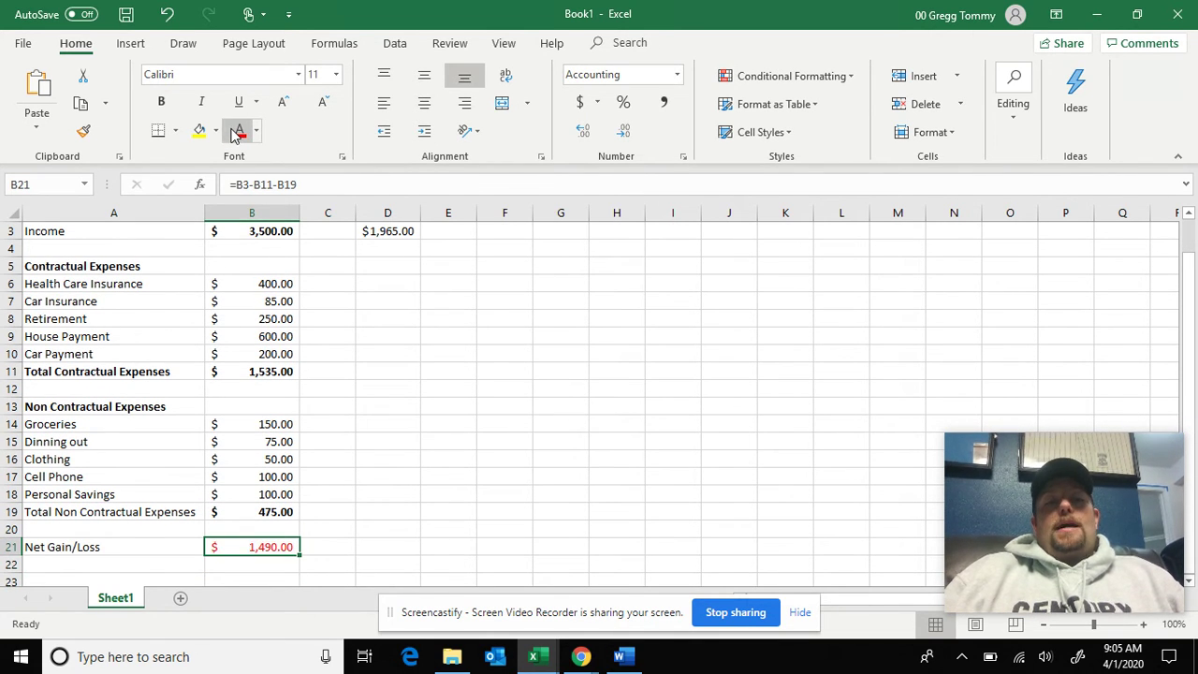
{"action": "left_click", "coordinate": [160, 102]}
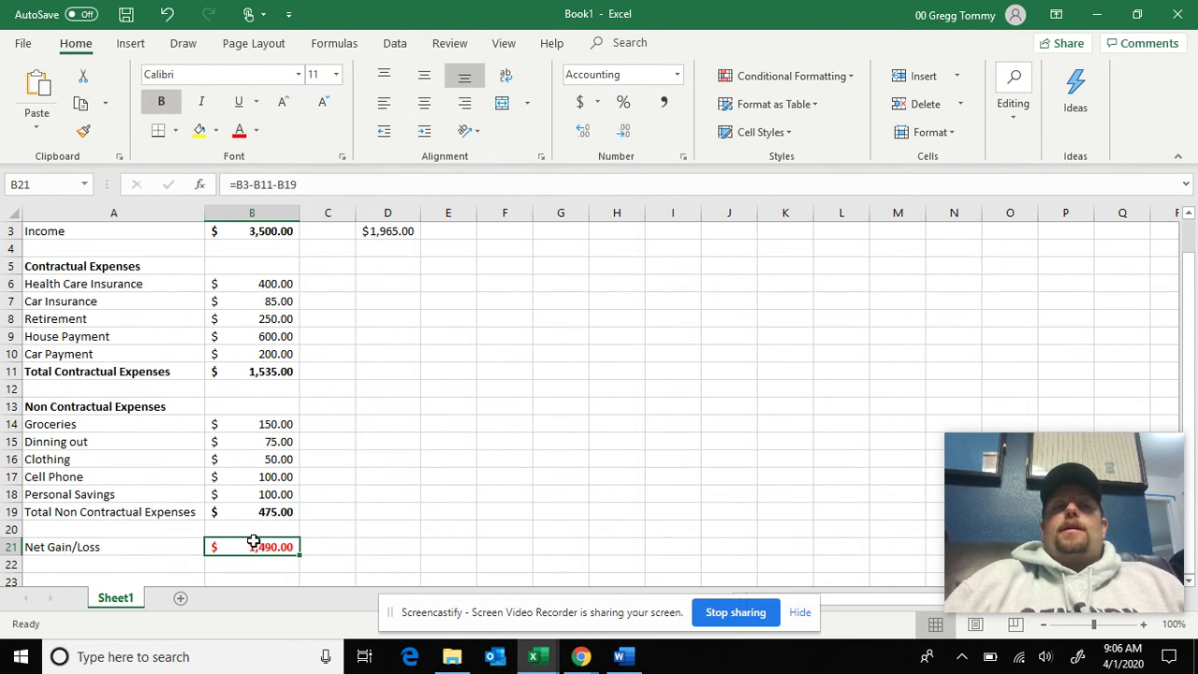
{"action": "left_click", "coordinate": [255, 131]}
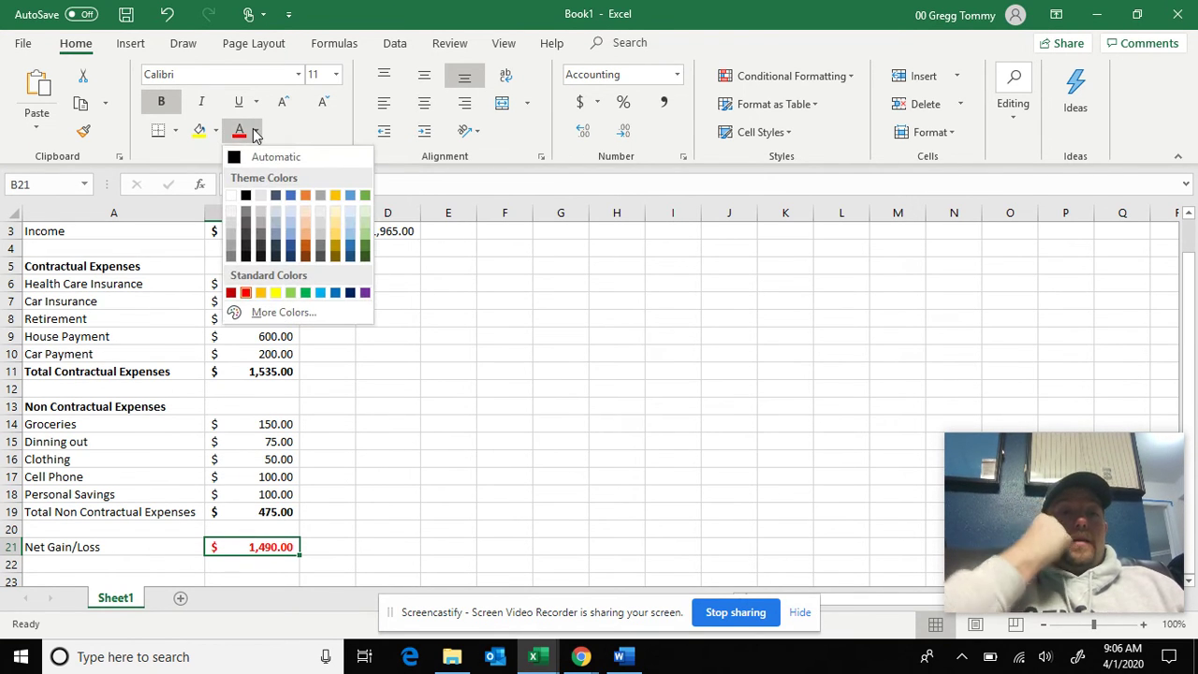
{"action": "left_click", "coordinate": [247, 293]}
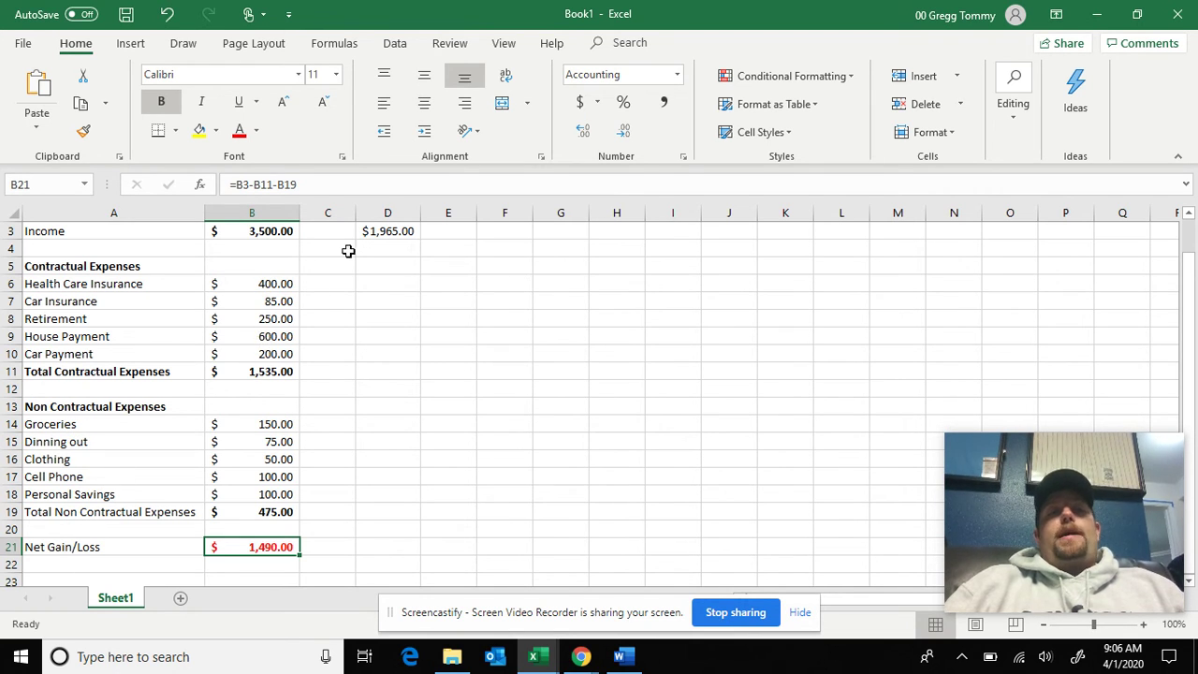
Step: Clear the stray calculation from cell D3
{"action": "left_click", "coordinate": [385, 230]}
{"action": "key", "text": "BackSpace"}
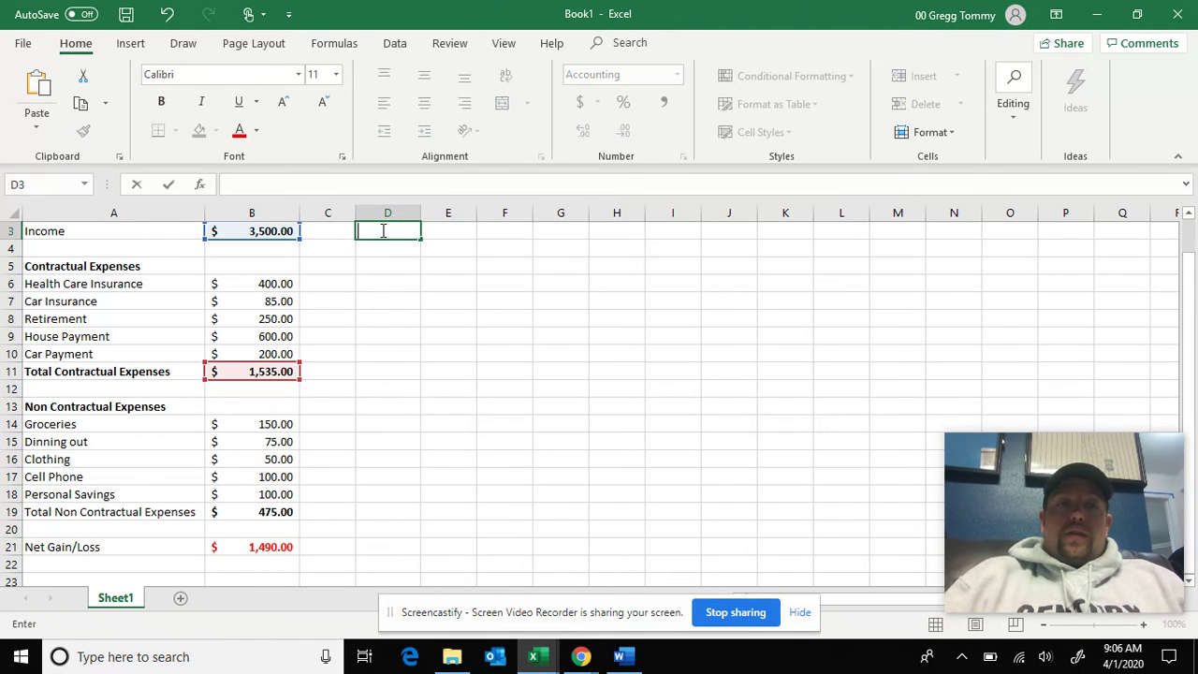
{"action": "left_click", "coordinate": [580, 479]}
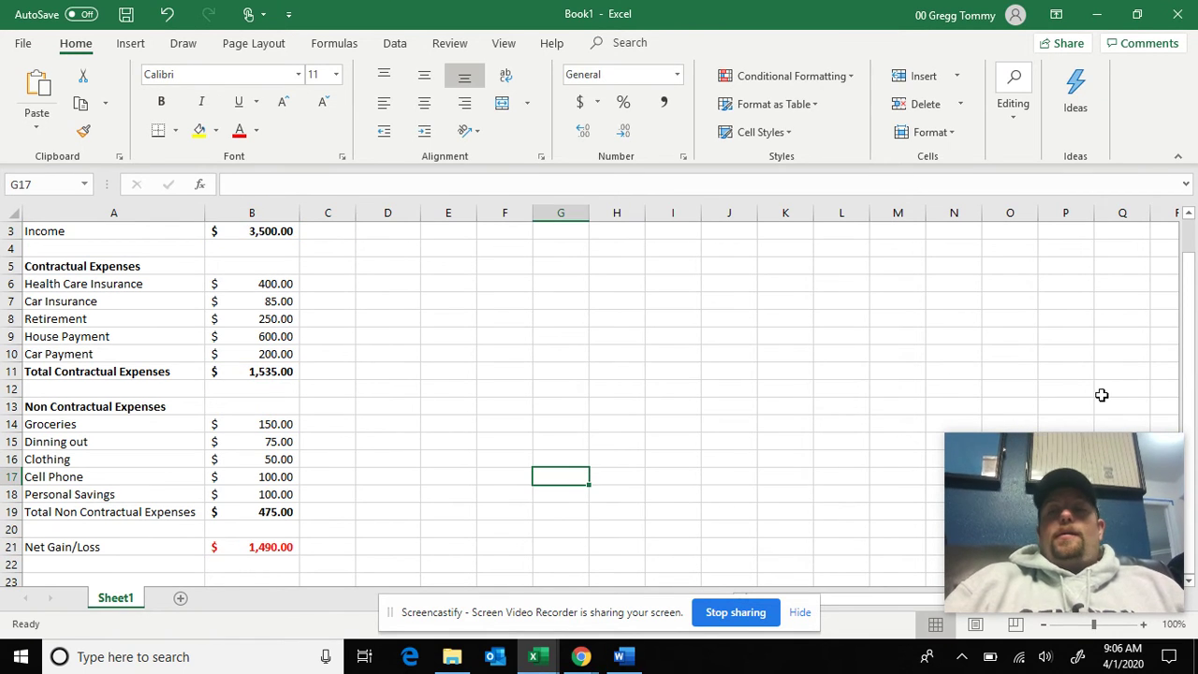
Step: Apply All Borders to the whole spending plan, from the title in A1 to the net gain/loss amount in B21
{"action": "left_click_drag", "start_coordinate": [1193, 361], "coordinate": [1191, 344]}
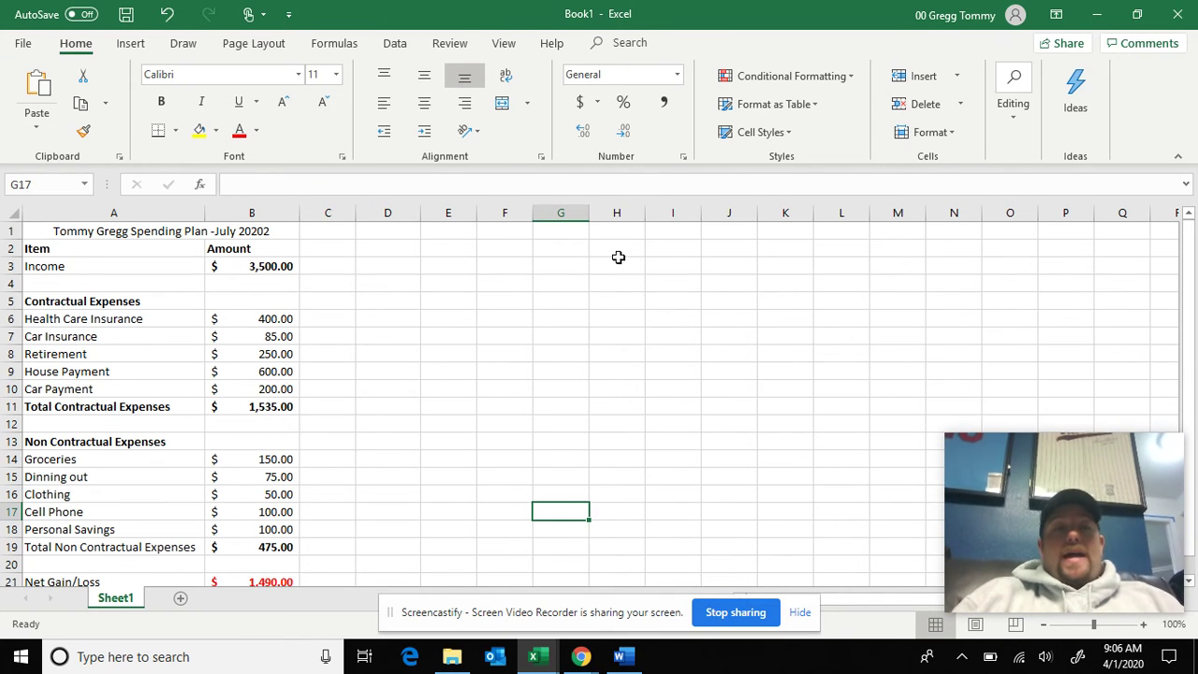
{"action": "left_click", "coordinate": [61, 229]}
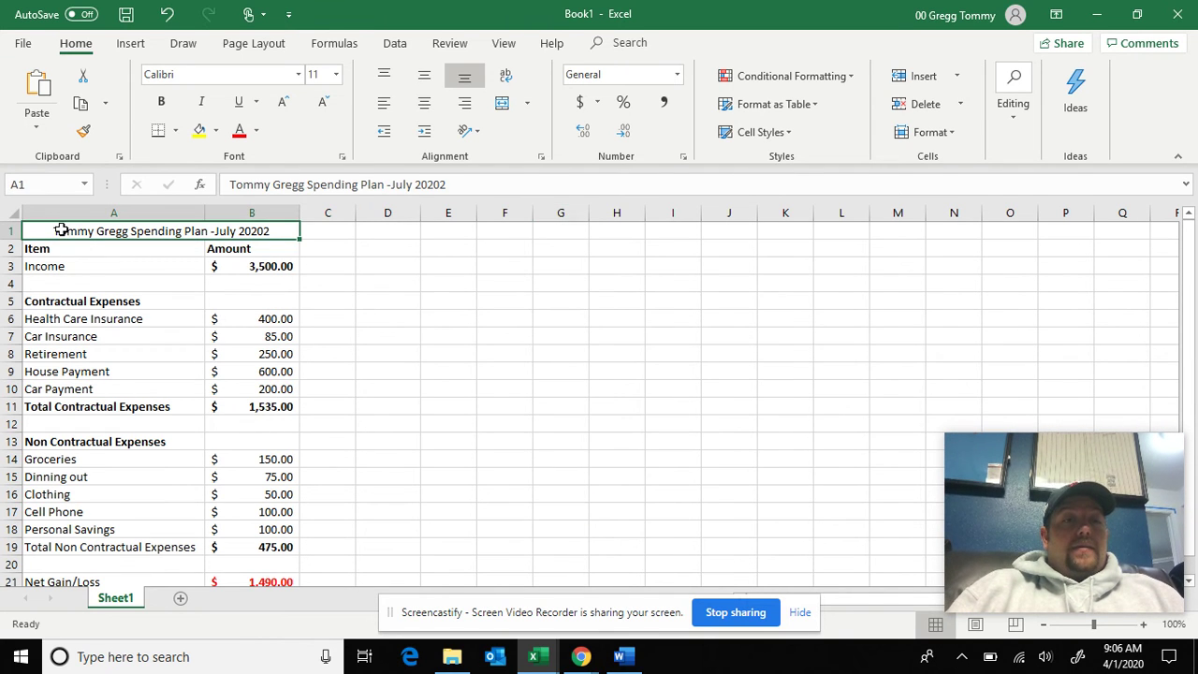
{"action": "left_click_drag", "start_coordinate": [61, 230], "coordinate": [206, 550]}
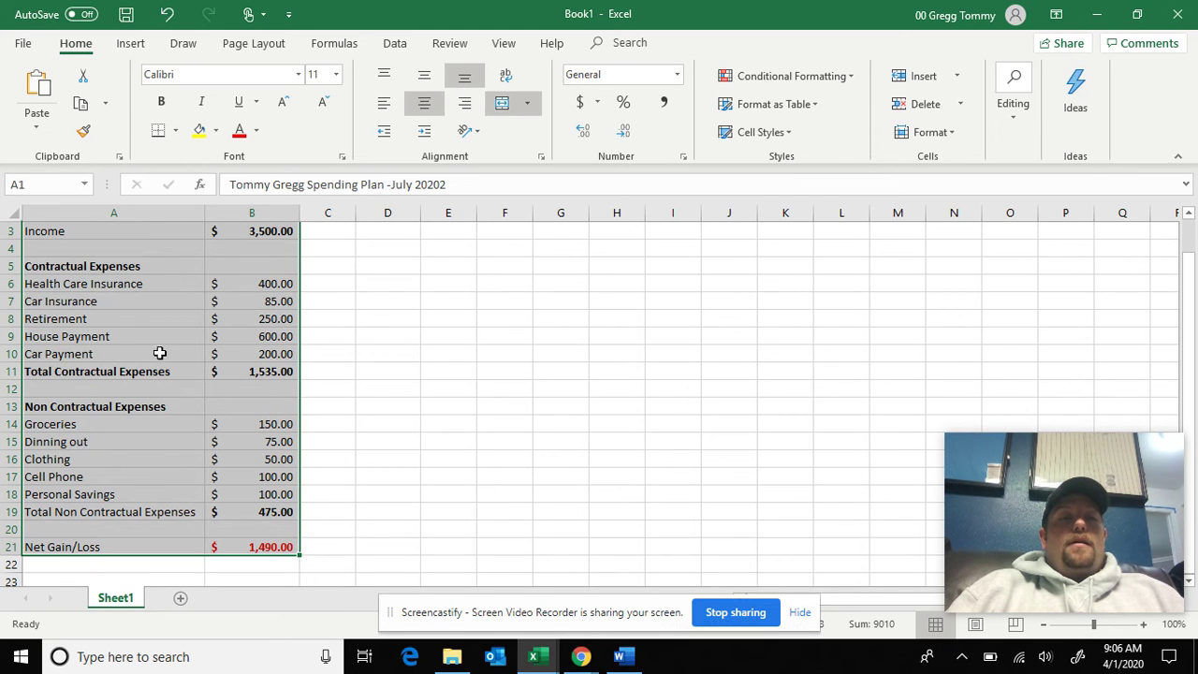
{"action": "left_click", "coordinate": [175, 135]}
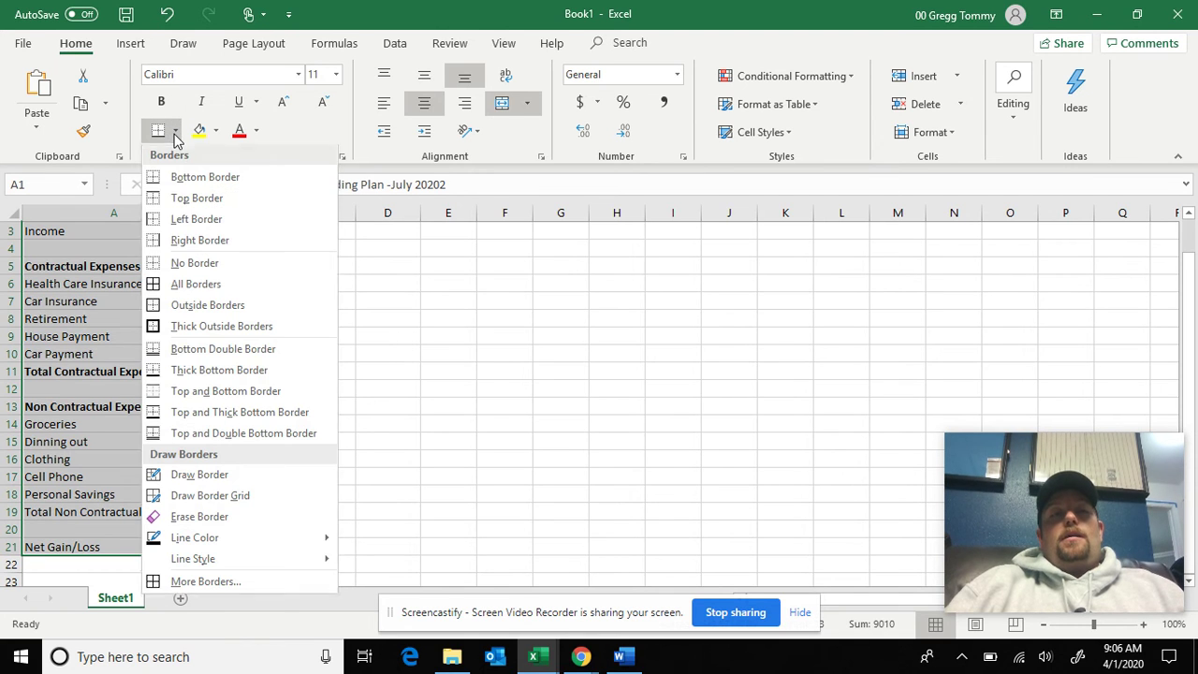
{"action": "left_click", "coordinate": [188, 286]}
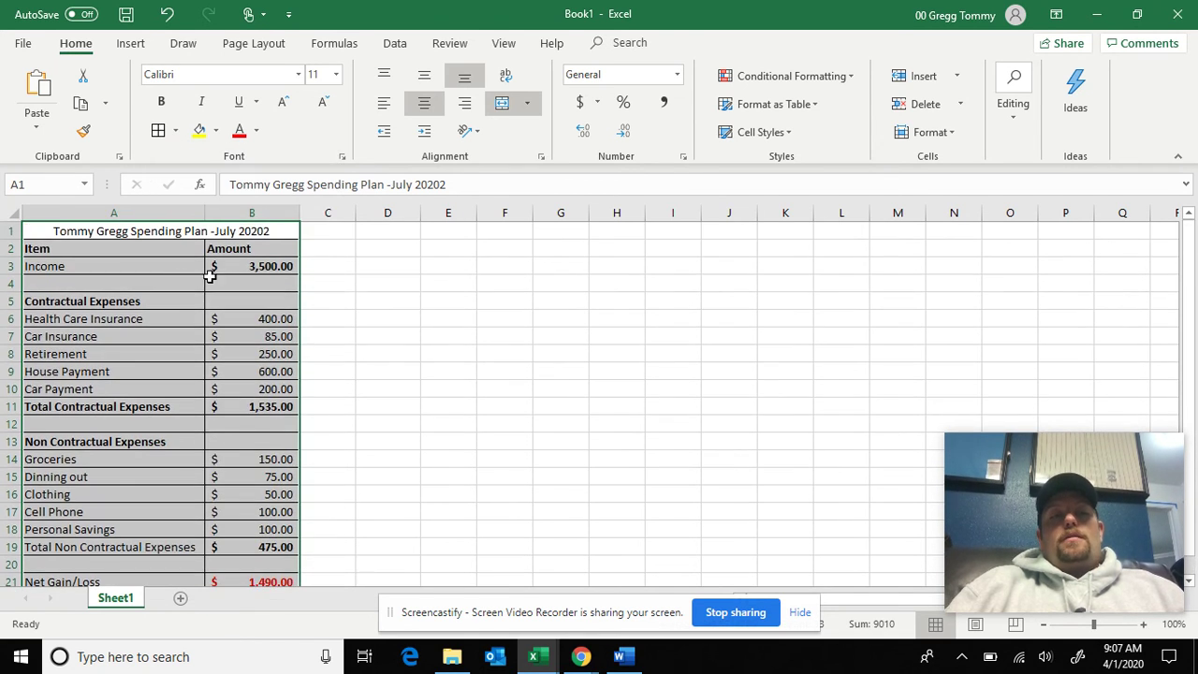
{"action": "left_click", "coordinate": [371, 304]}
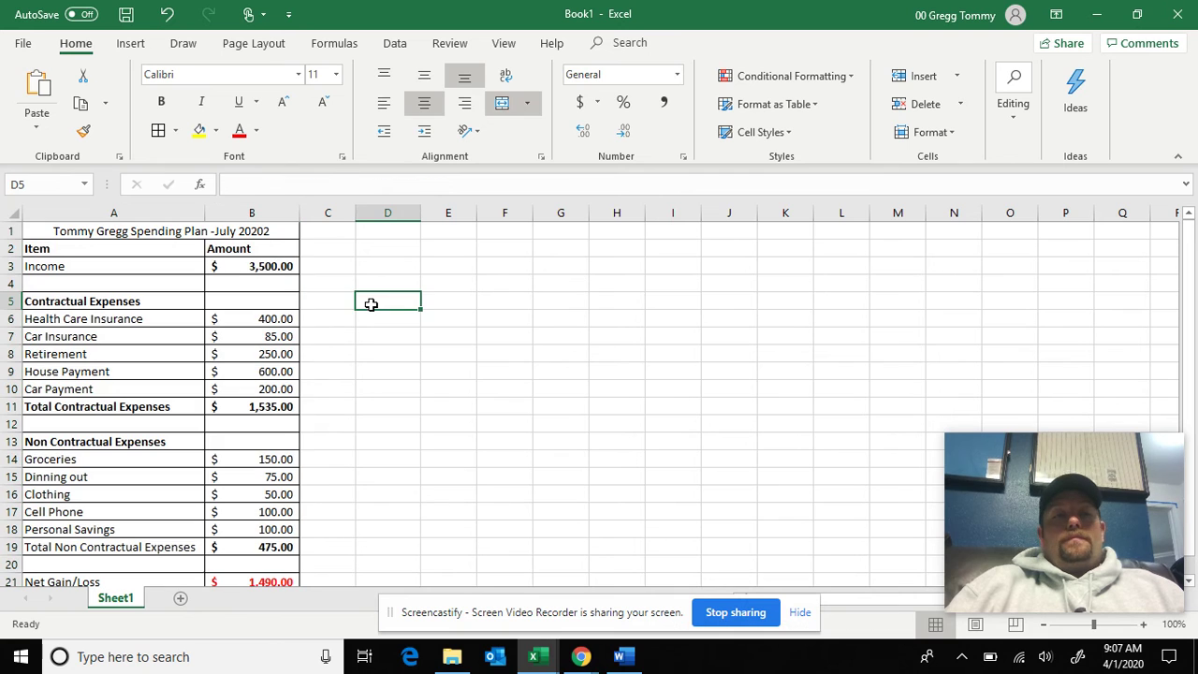
Step: Make the spending plan title in A1 bold and italic, and enlarge its font size to 14
{"action": "left_click", "coordinate": [194, 231]}
{"action": "left_click", "coordinate": [161, 101]}
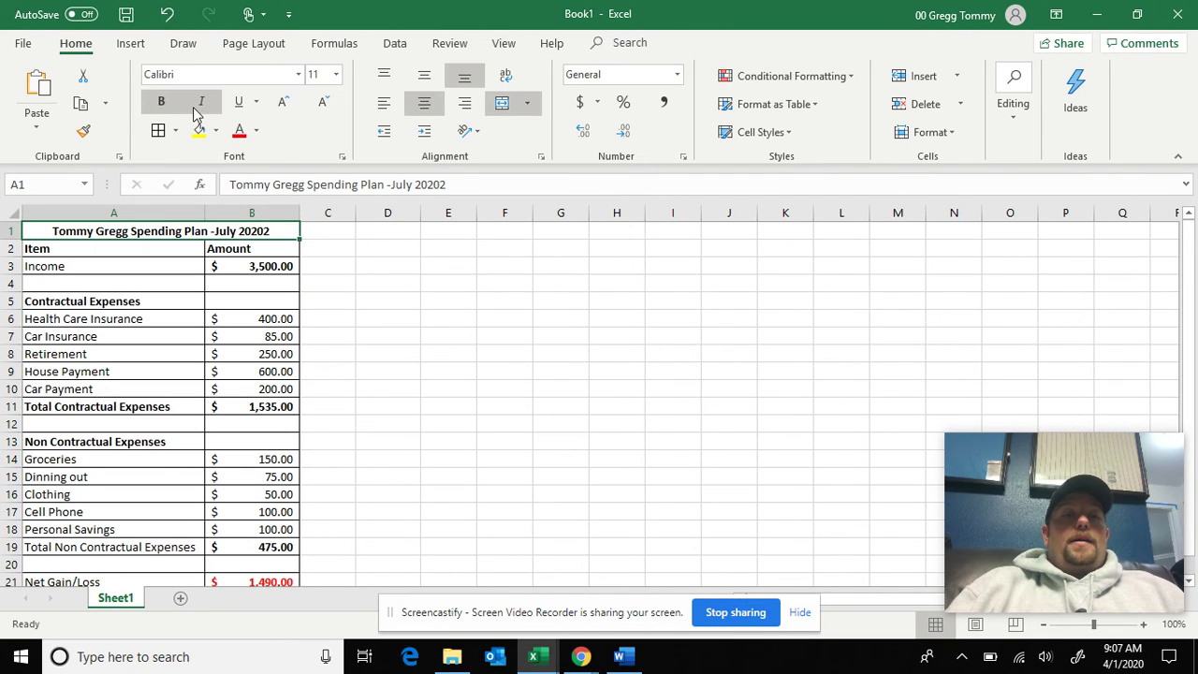
{"action": "left_click", "coordinate": [200, 101]}
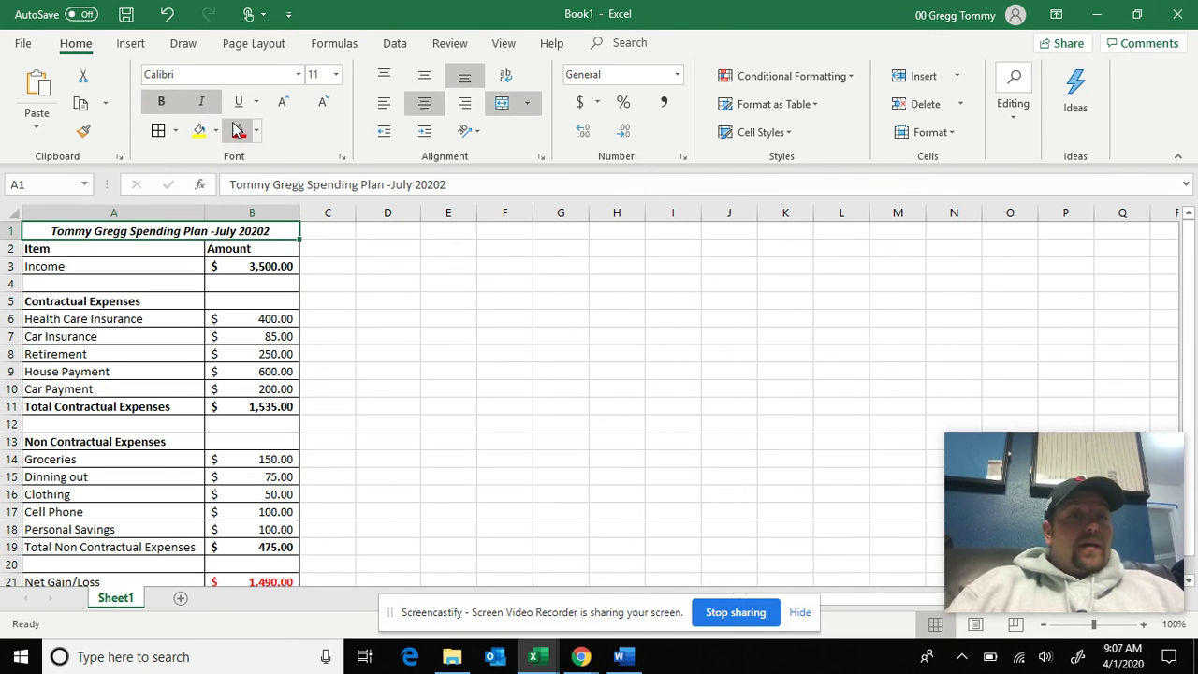
{"action": "left_click", "coordinate": [283, 101]}
{"action": "left_click", "coordinate": [283, 101]}
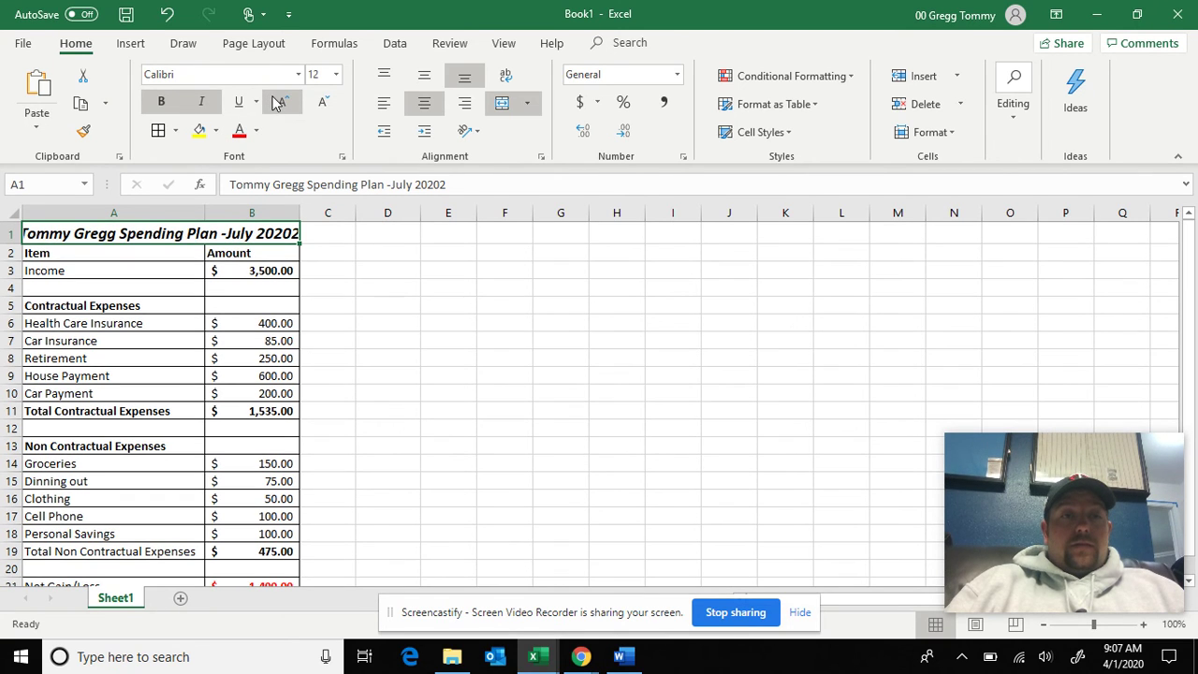
Step: Widen column B so the enlarged title fits fully within the merged cell in row 1
{"action": "left_click_drag", "start_coordinate": [299, 213], "coordinate": [310, 214]}
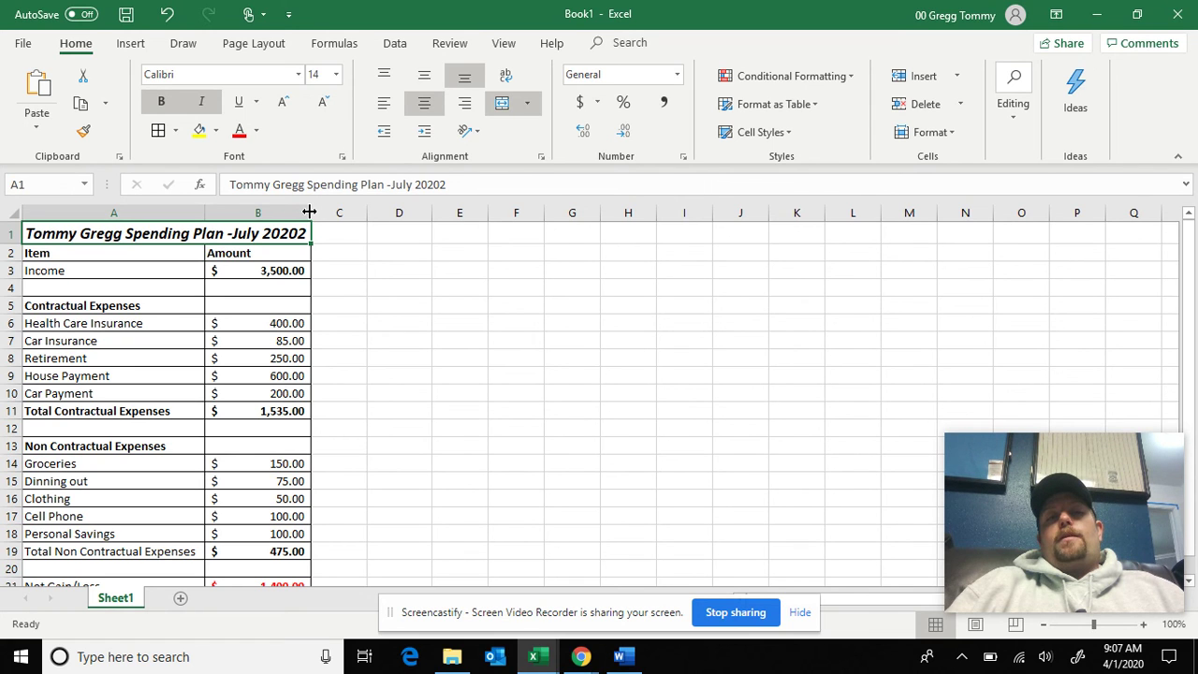
{"action": "double_click", "coordinate": [309, 212]}
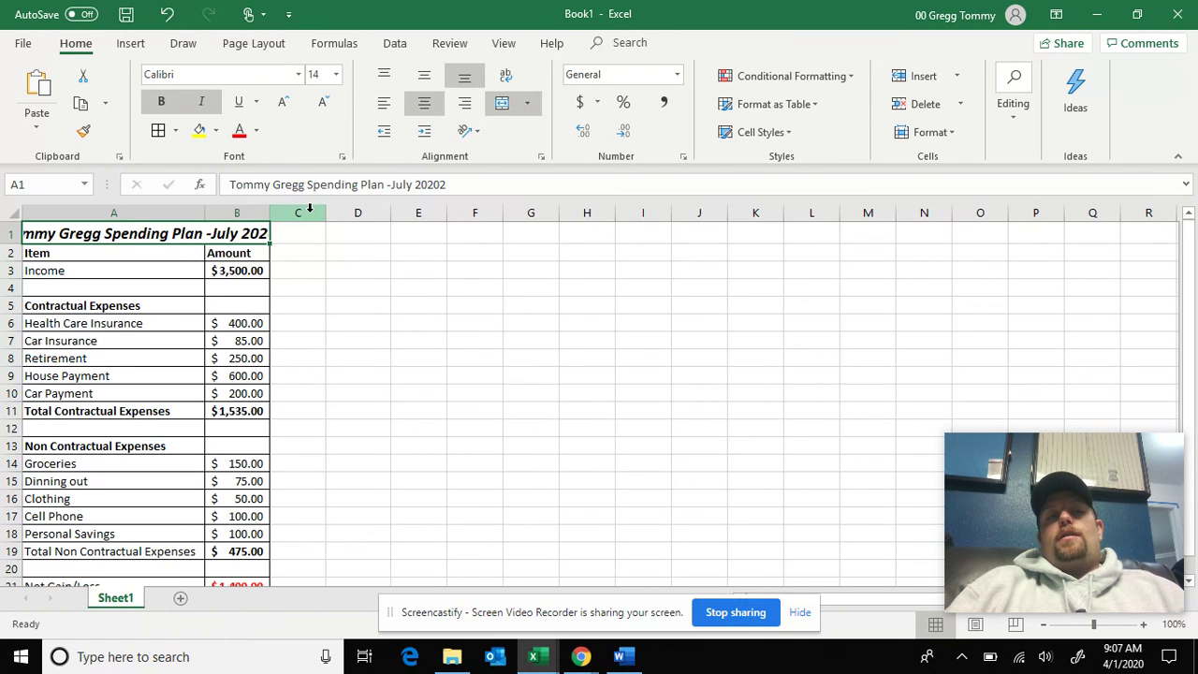
{"action": "left_click_drag", "start_coordinate": [270, 213], "coordinate": [302, 213]}
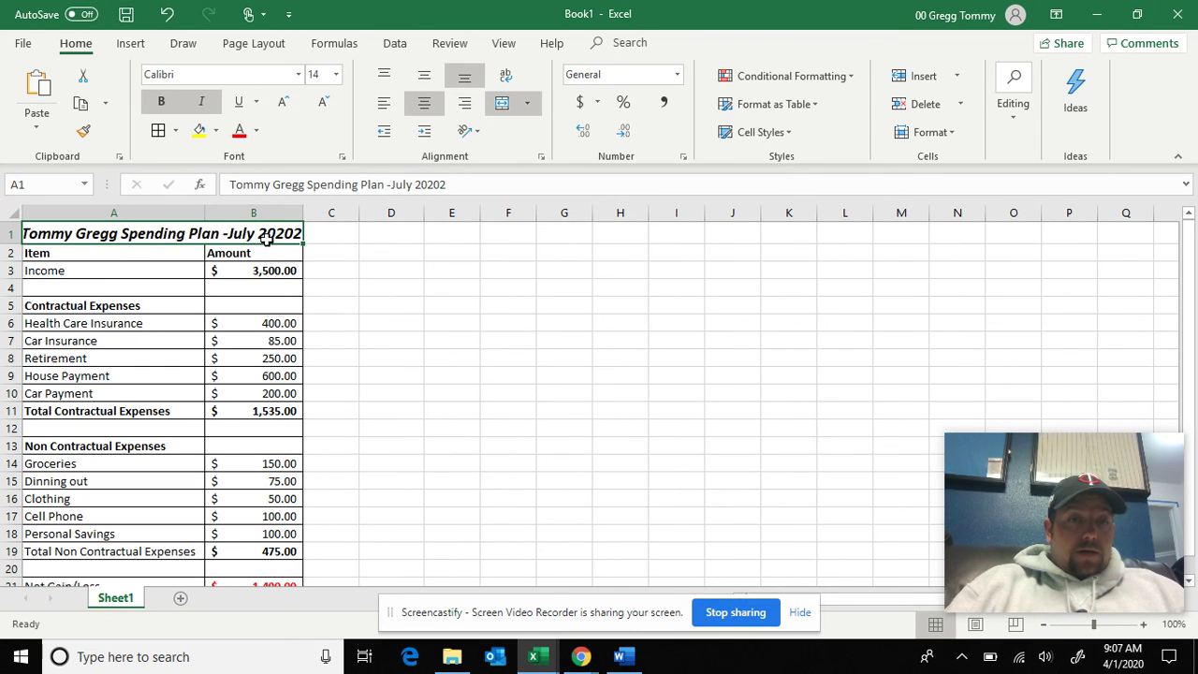
{"action": "left_click", "coordinate": [302, 213]}
{"action": "left_click_drag", "start_coordinate": [303, 213], "coordinate": [315, 213]}
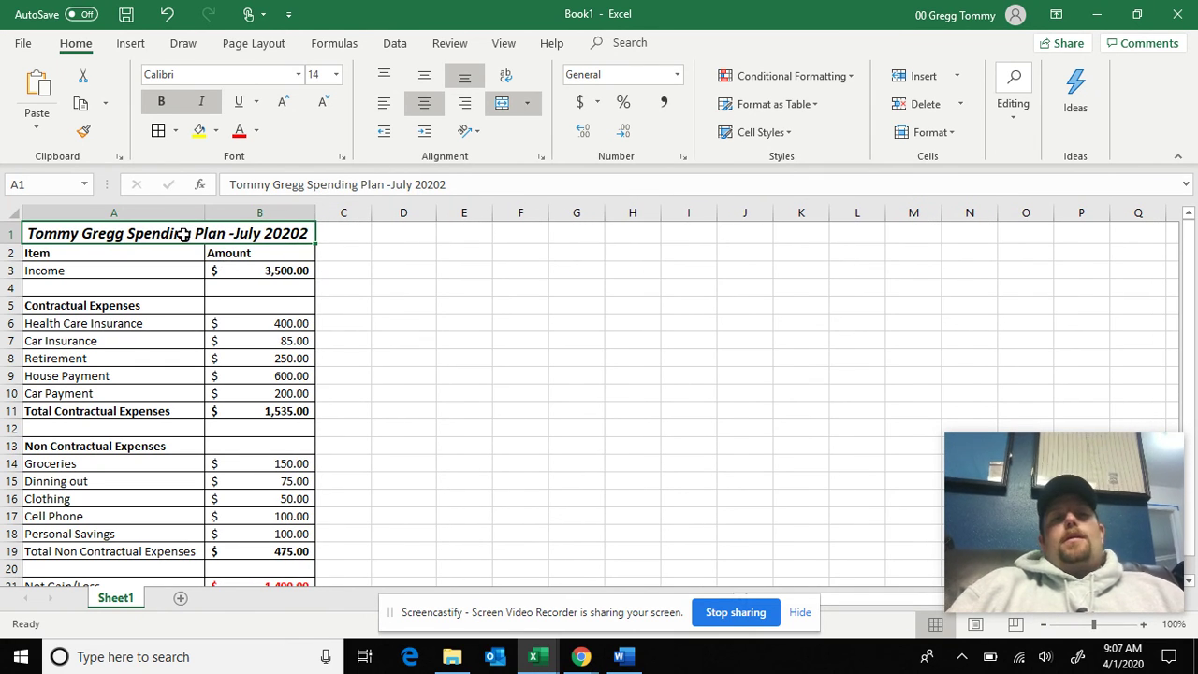
Step: Open the fill colour choices for the title cell A1
{"action": "left_click", "coordinate": [215, 130]}
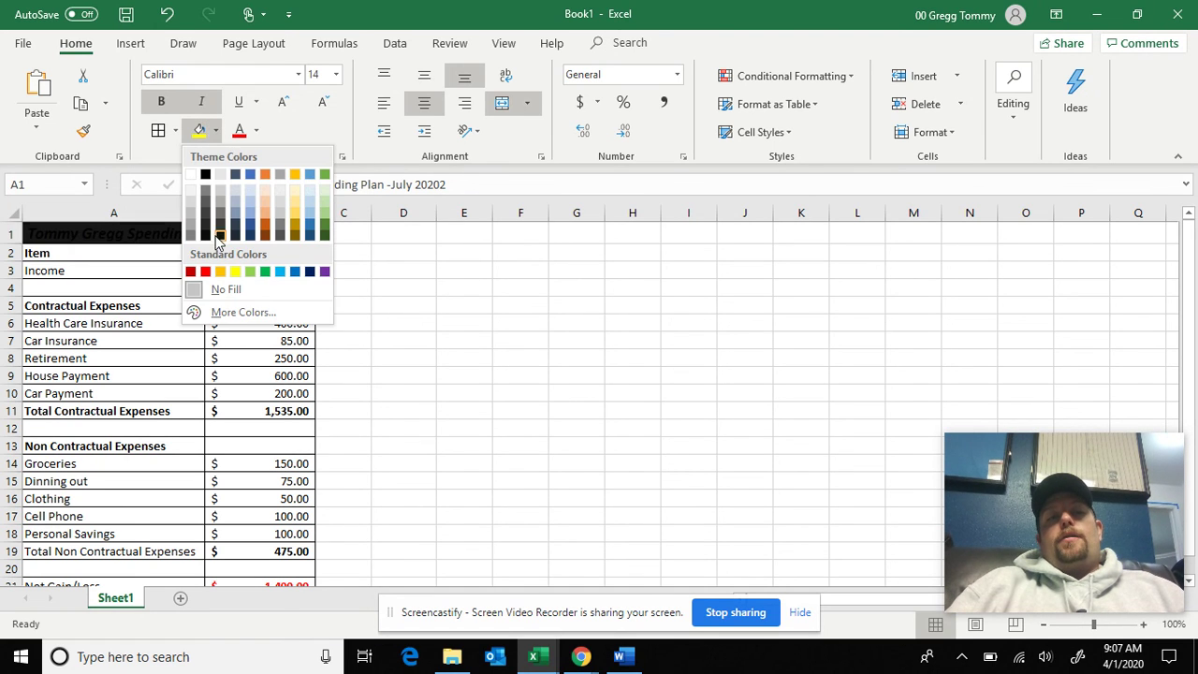